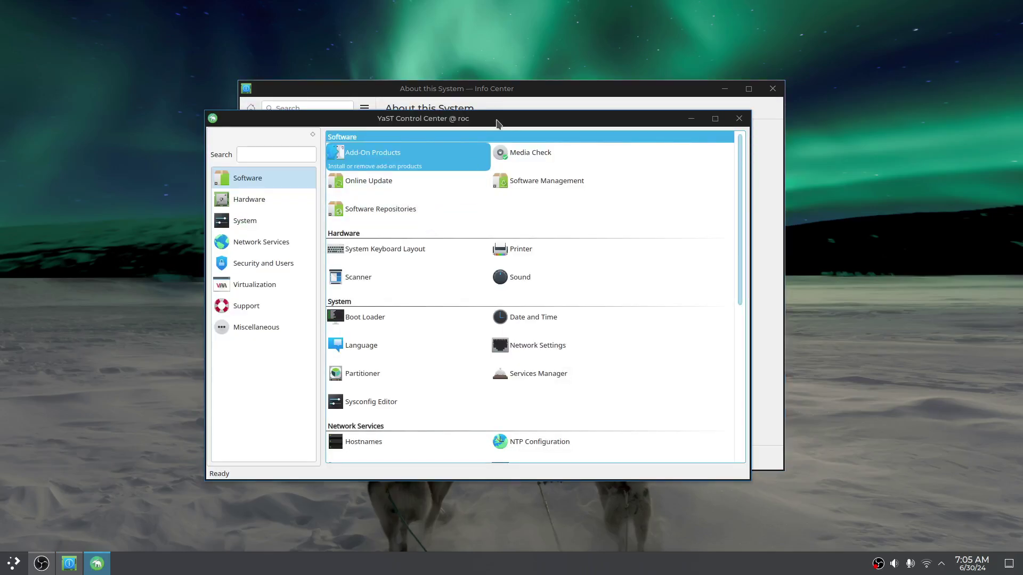
Move the YaST and NVIDIA Settings windows aside and bring up the terminal with the neofetch output
drag(495, 109, 534, 111)
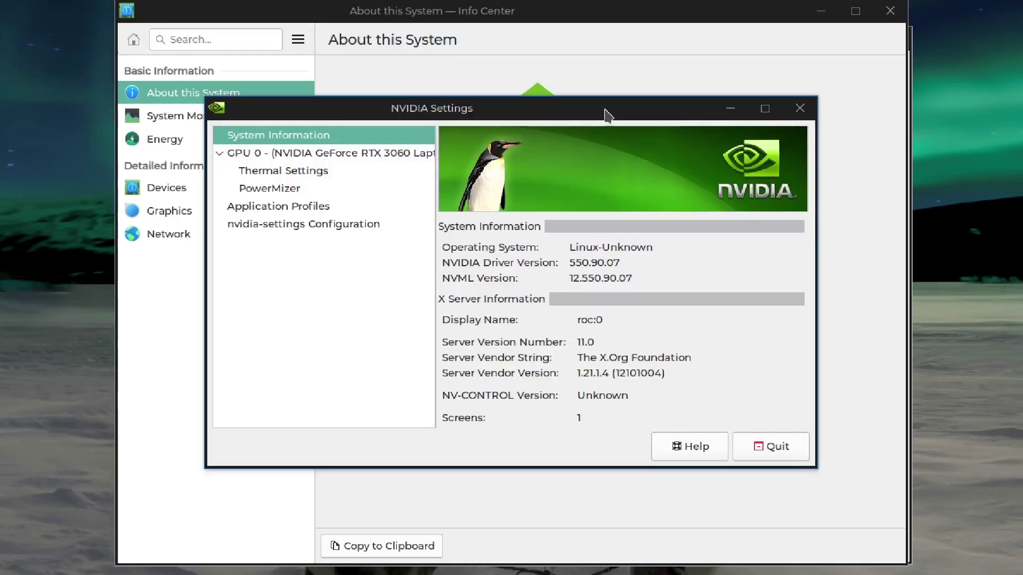
drag(593, 107, 199, 88)
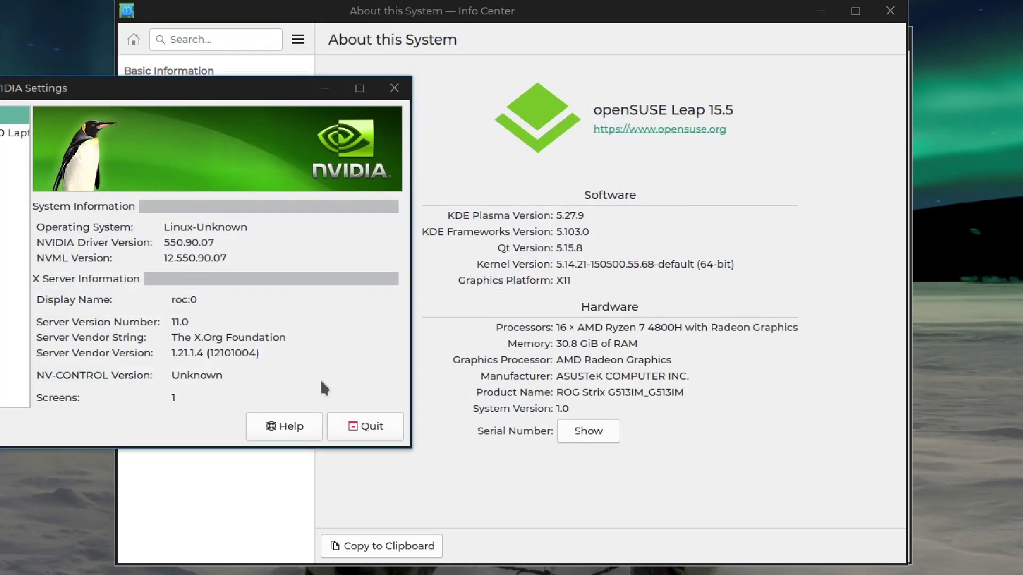
key(alt+Tab)
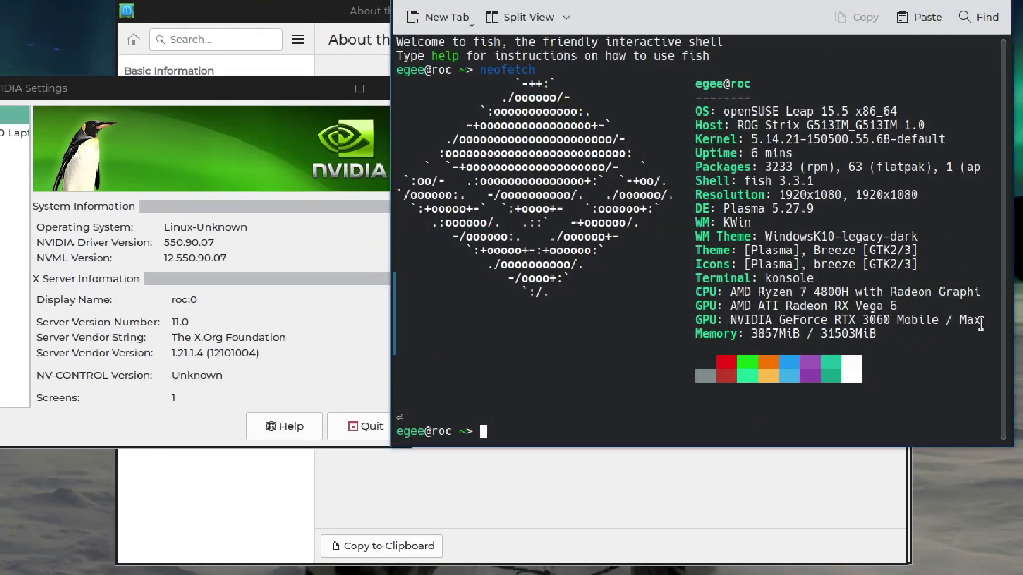
Highlight the RTX 3060 GPU line and the neofetch command, then return to Info Center
drag(983, 322, 670, 325)
double_click(523, 71)
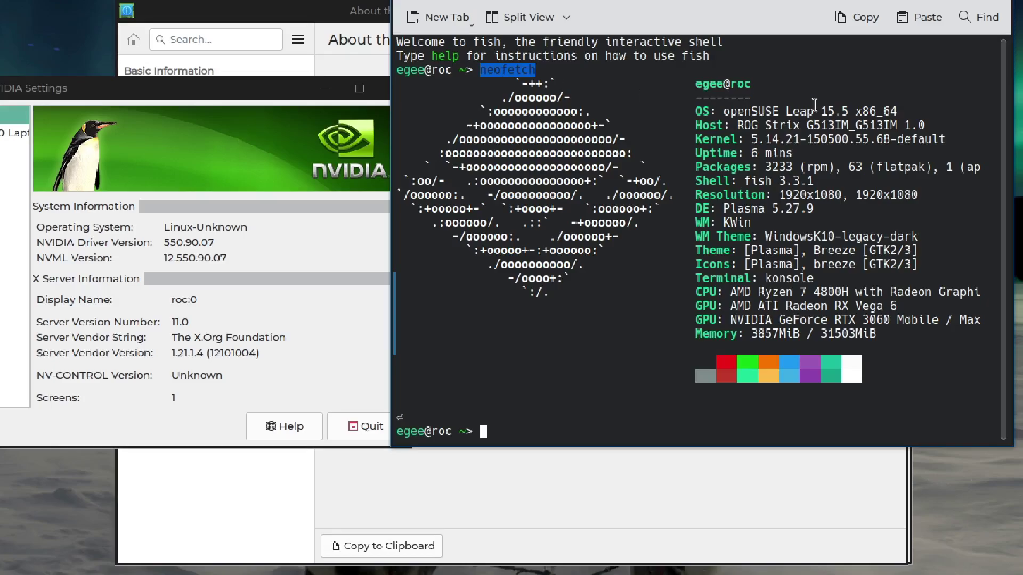
click(825, 81)
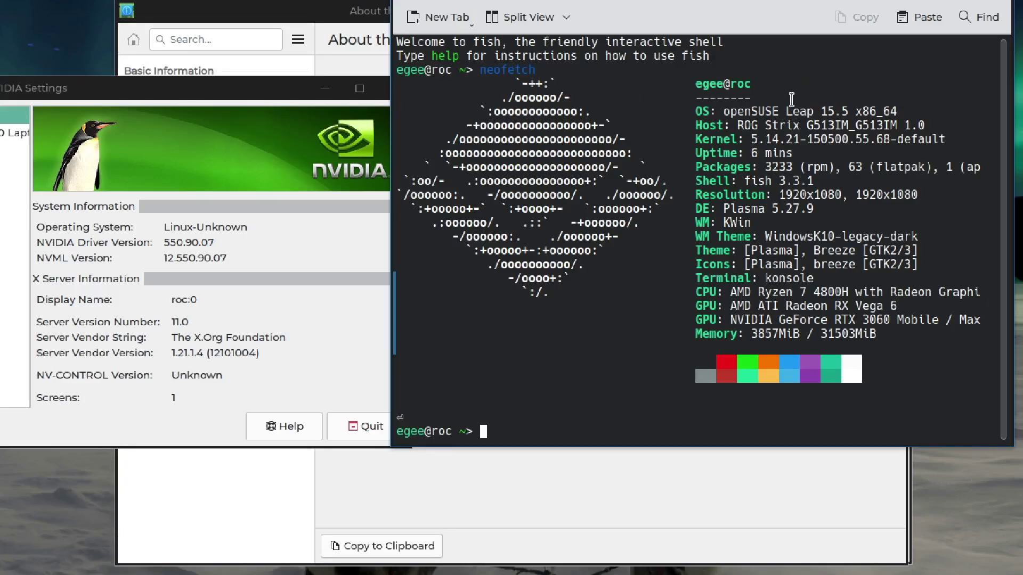
key(ctrl+d)
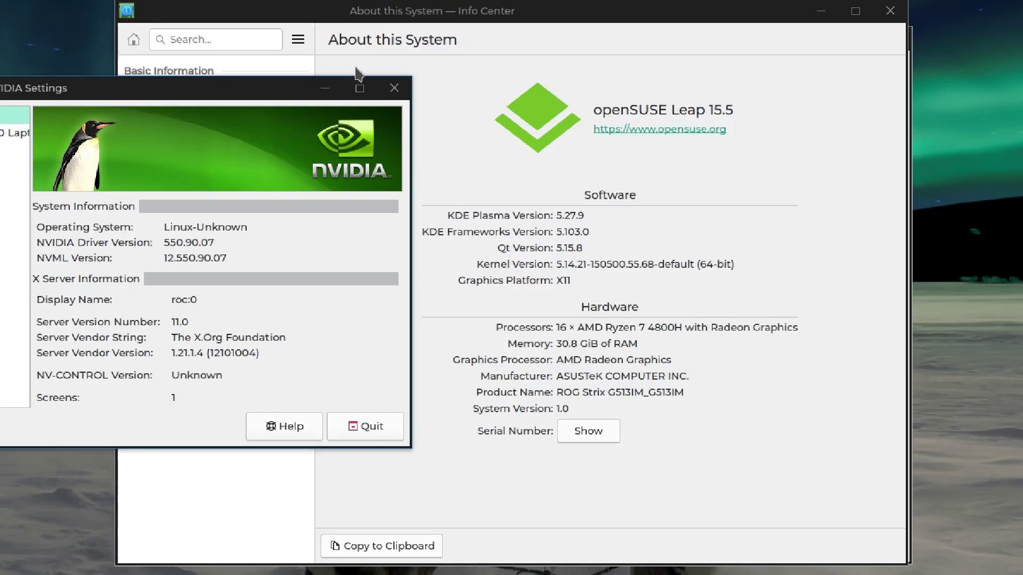
Close NVIDIA Settings and highlight the X11 platform and 5.14.21 kernel version values
click(394, 88)
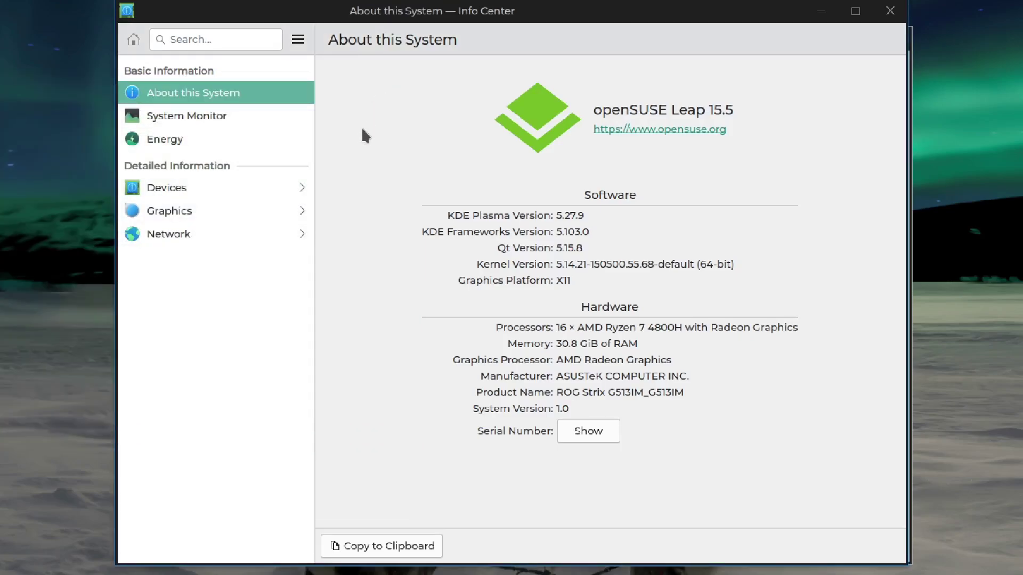
double_click(563, 280)
triple_click(558, 263)
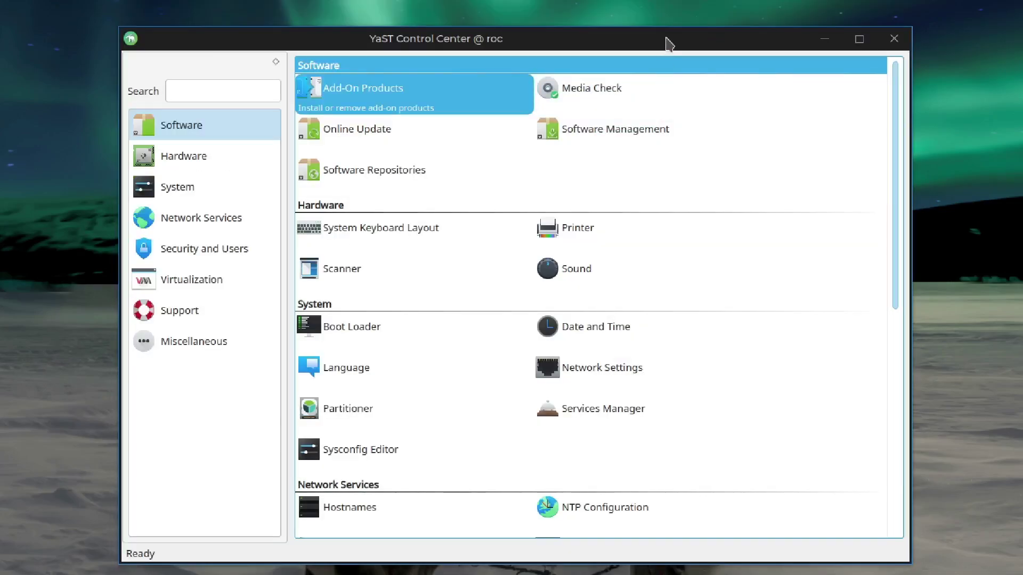
Reposition YaST Control Center and launch Software > Online Update
drag(669, 41, 633, 22)
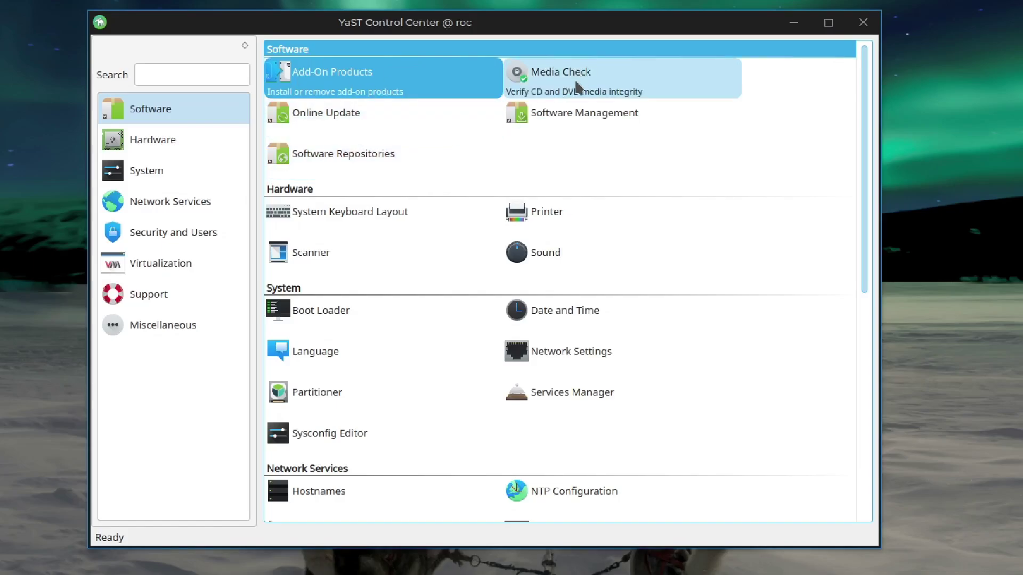
click(397, 119)
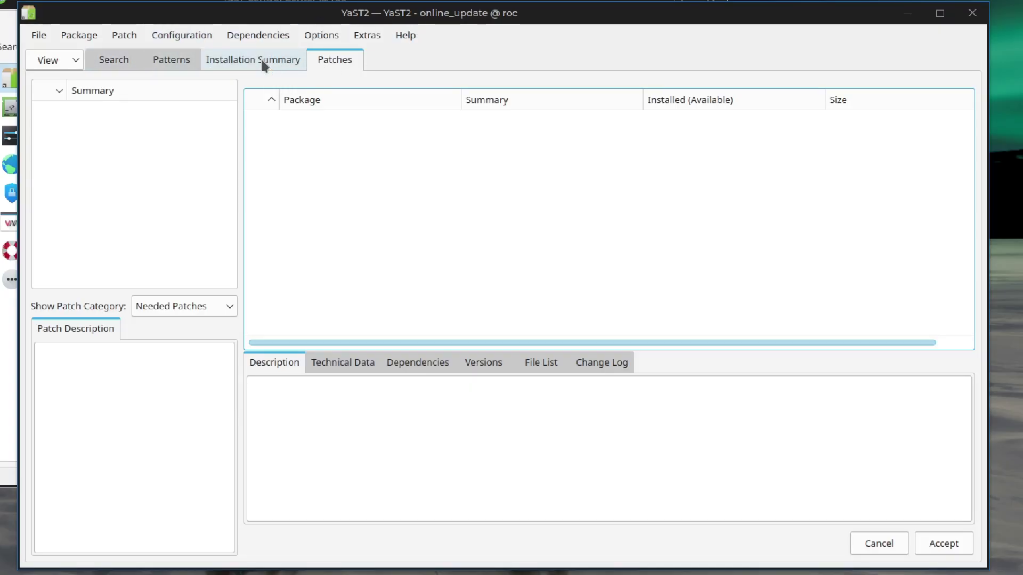
Browse the installation summary, patterns, patches and package search views
click(260, 59)
click(155, 60)
click(325, 60)
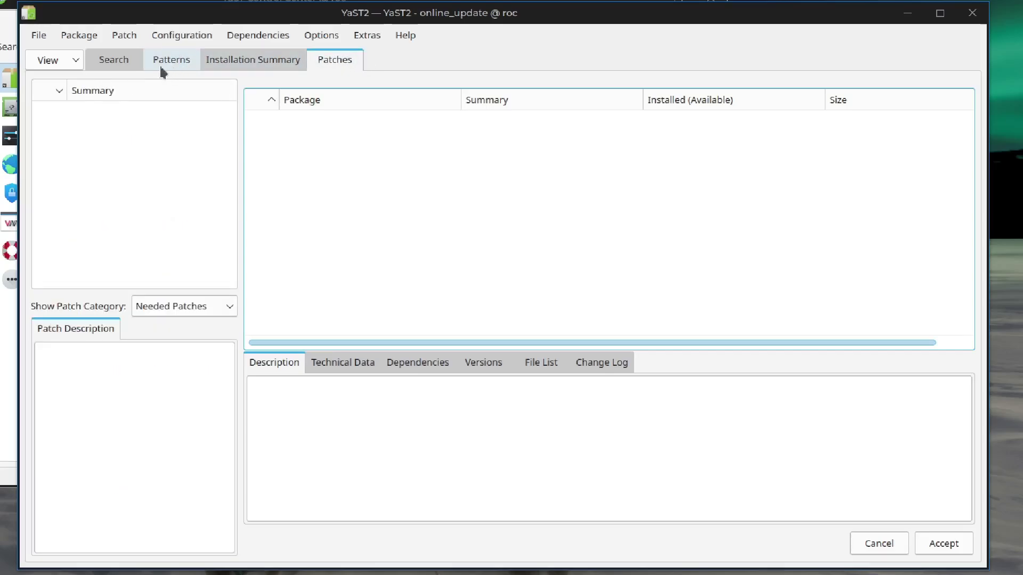
click(126, 60)
Install yast2-online-update-configuration, abandon its setup, and review the Leap 15.5 repositories
click(124, 35)
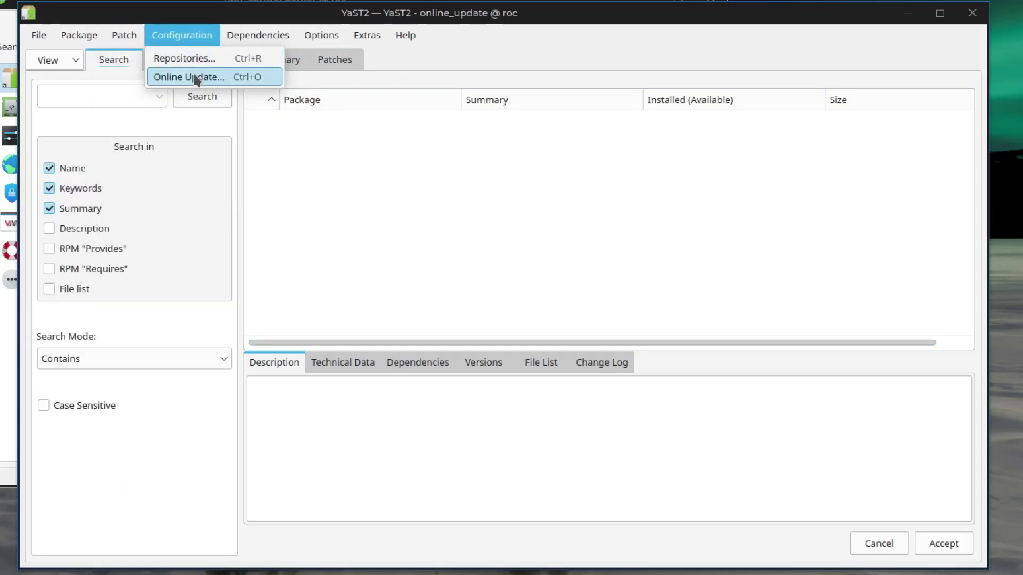
click(192, 82)
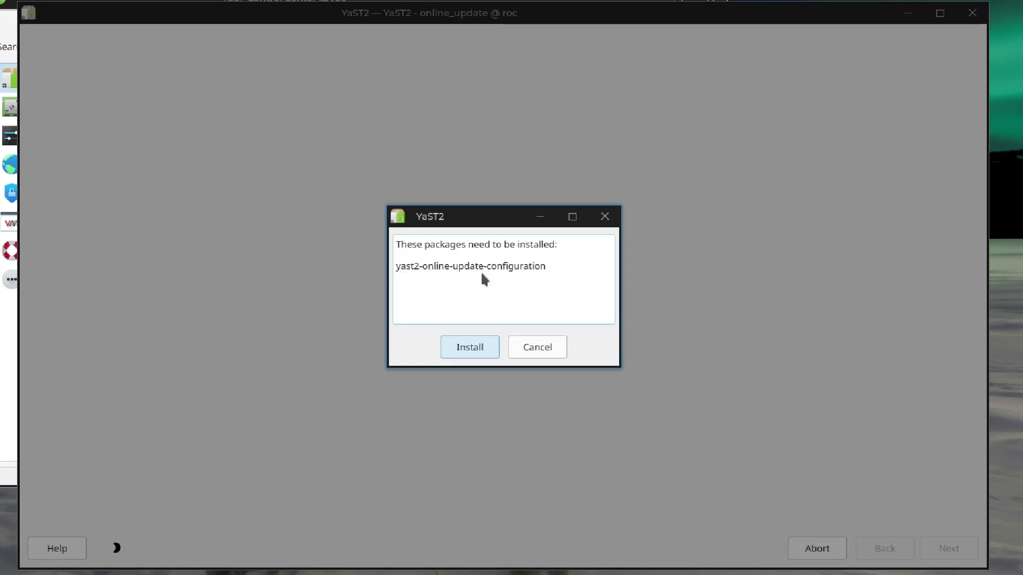
click(470, 347)
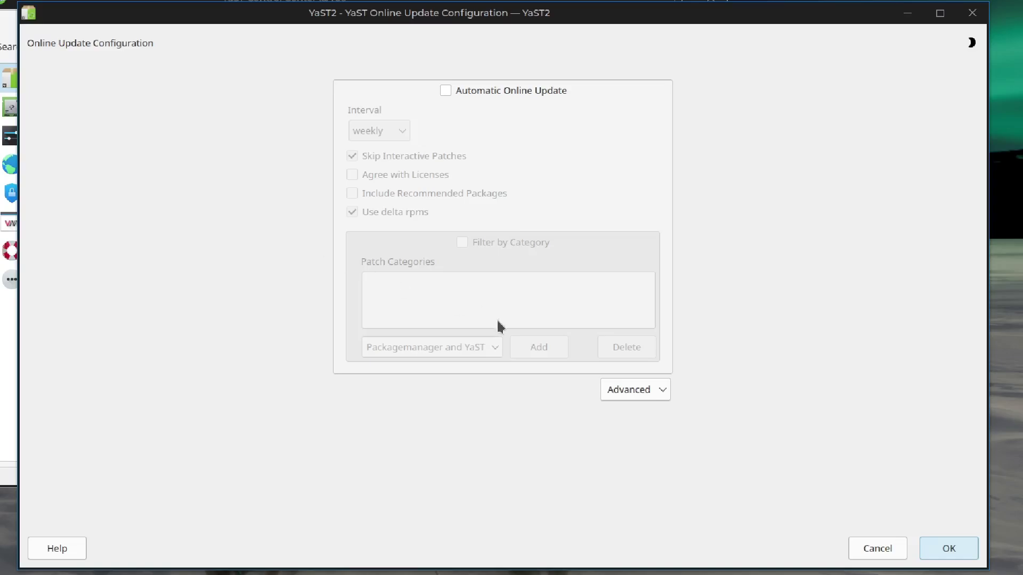
click(874, 546)
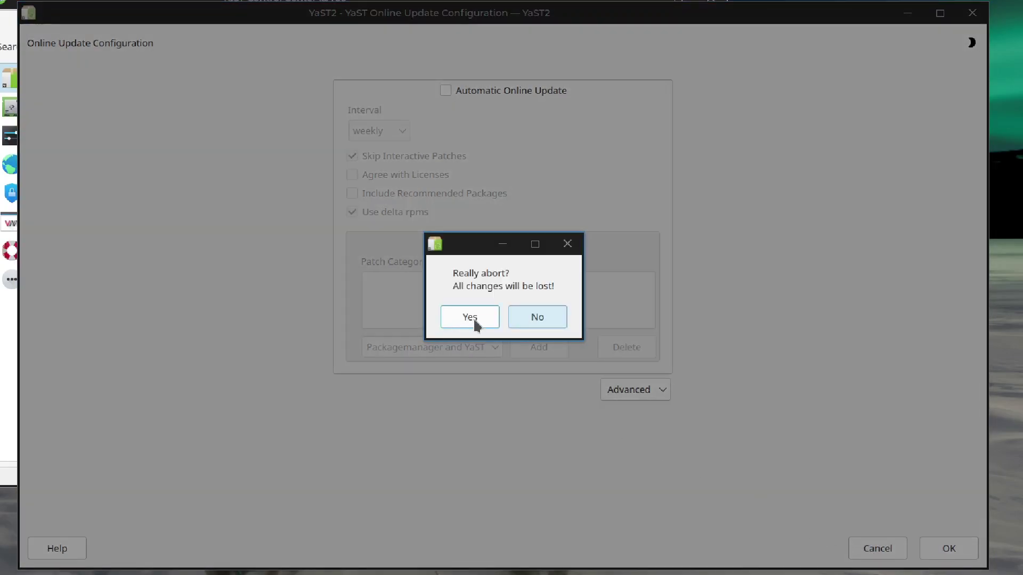
click(473, 320)
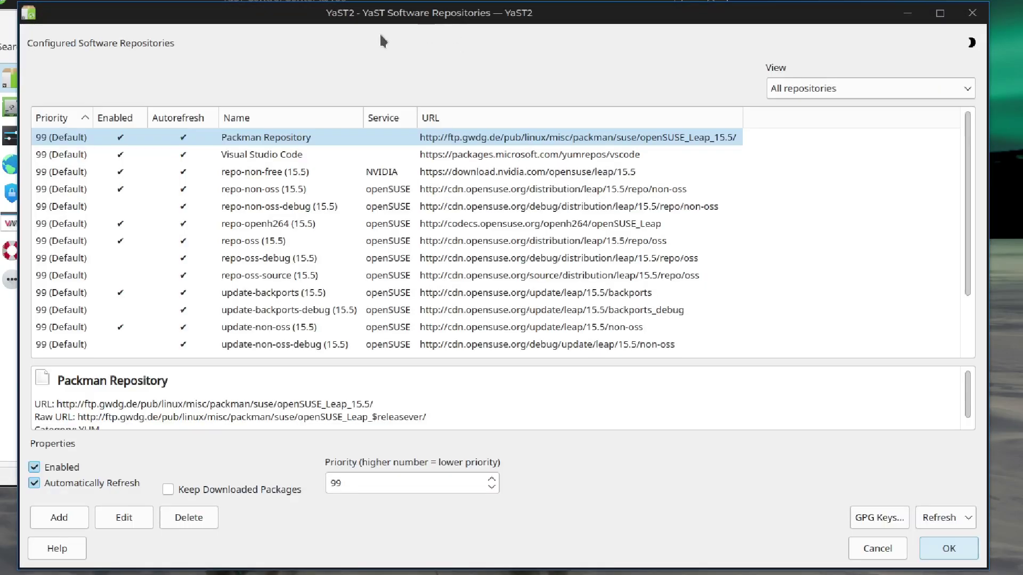
scroll(274, 272, down, 2)
scroll(293, 326, up, 2)
click(875, 547)
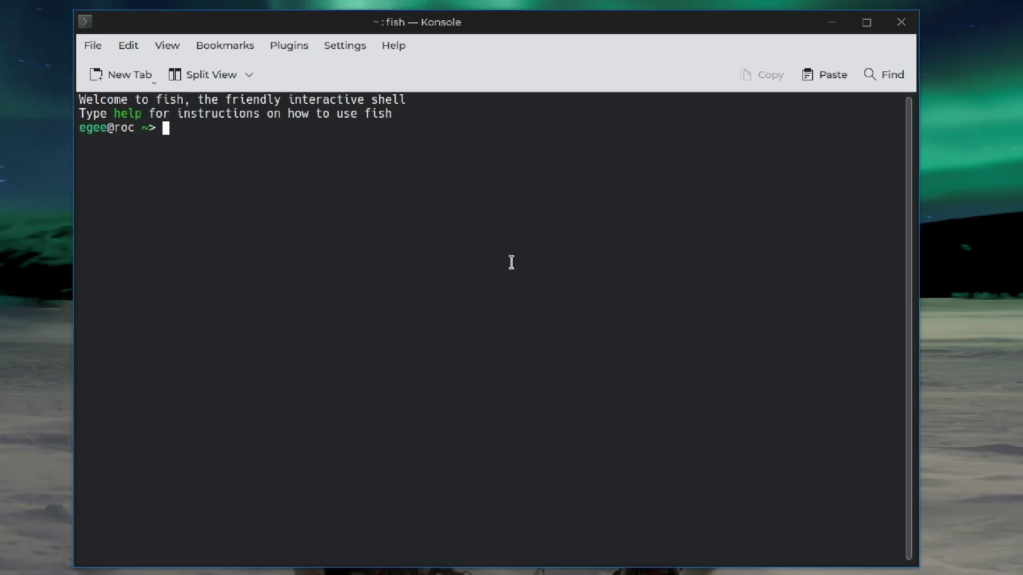
Run 'sudo zypper dup' with the root password and approve installing openSUSE-release-ftp
text(sudo )
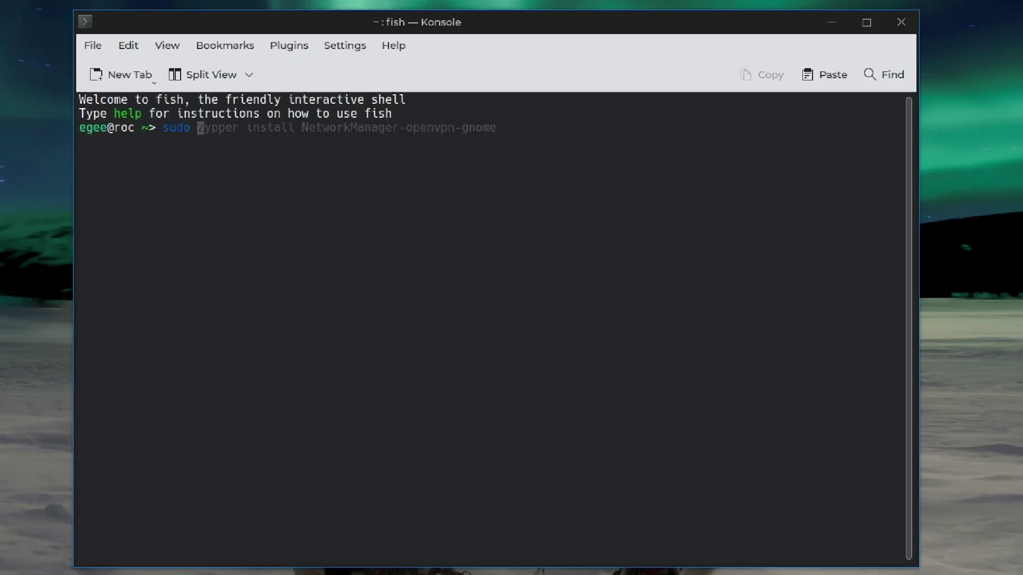
text(zypper )
text(install)
key(BackSpace)
key(BackSpace)
key(BackSpace)
key(BackSpace)
key(BackSpace)
key(BackSpace)
key(BackSpace)
key(BackSpace)
text(dup)
key(Return)
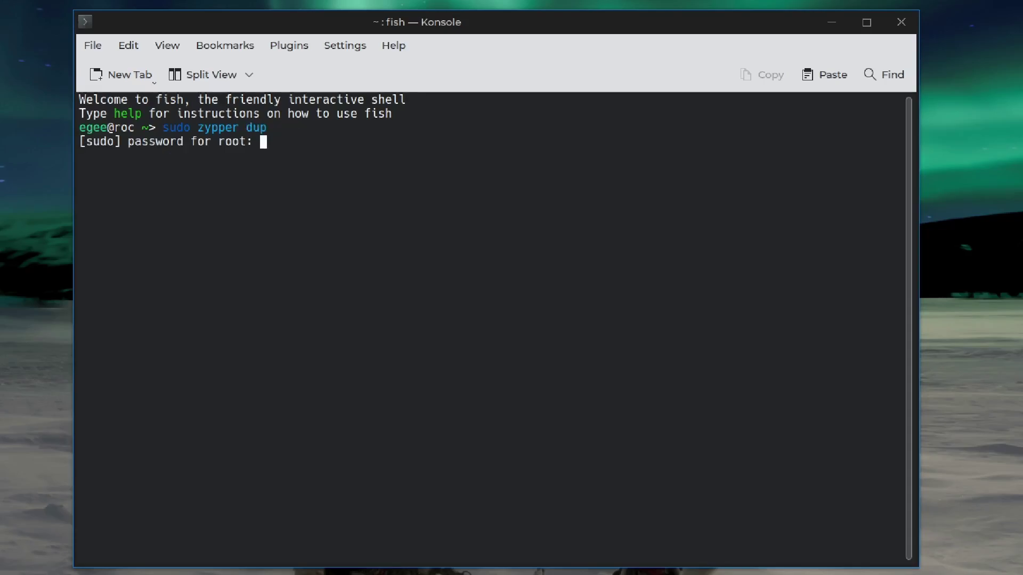
key(Return)
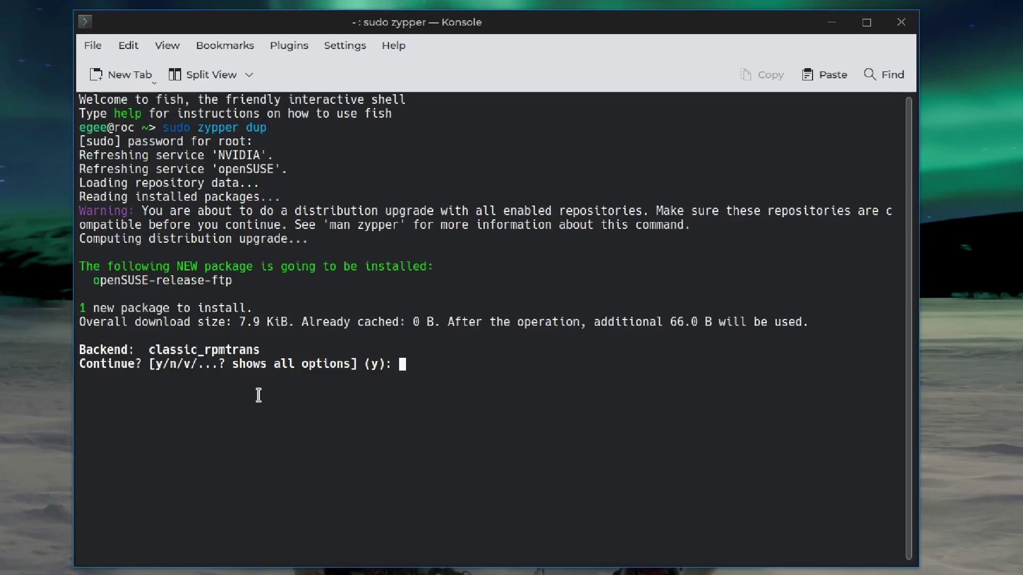
text(y)
key(Return)
Run 'sudo zypper up', which finds nothing to do, then start 'sudo zypper dup' again
text(sudo zyp)
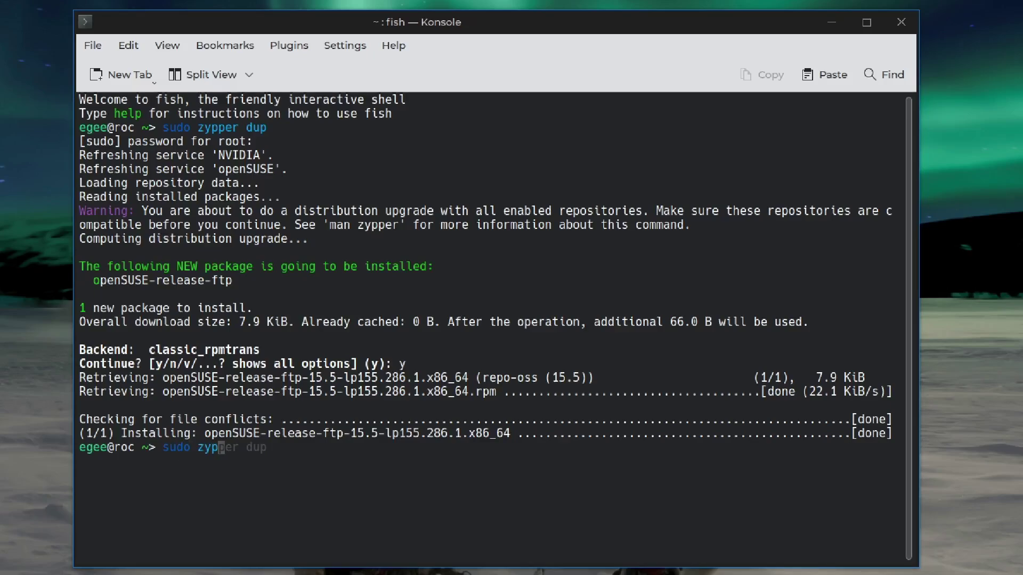
text(per up)
key(Return)
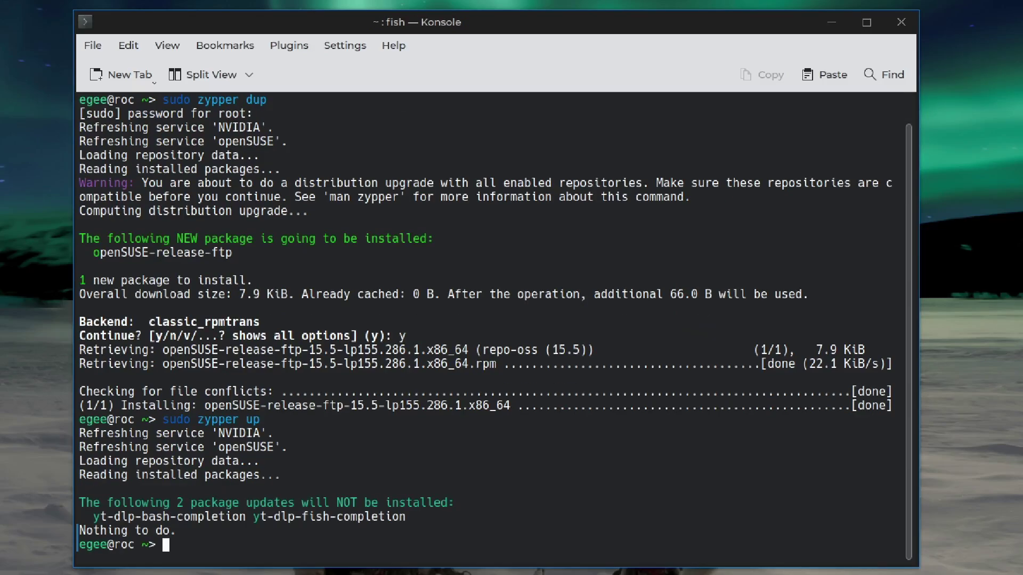
text(sudo zypper dup)
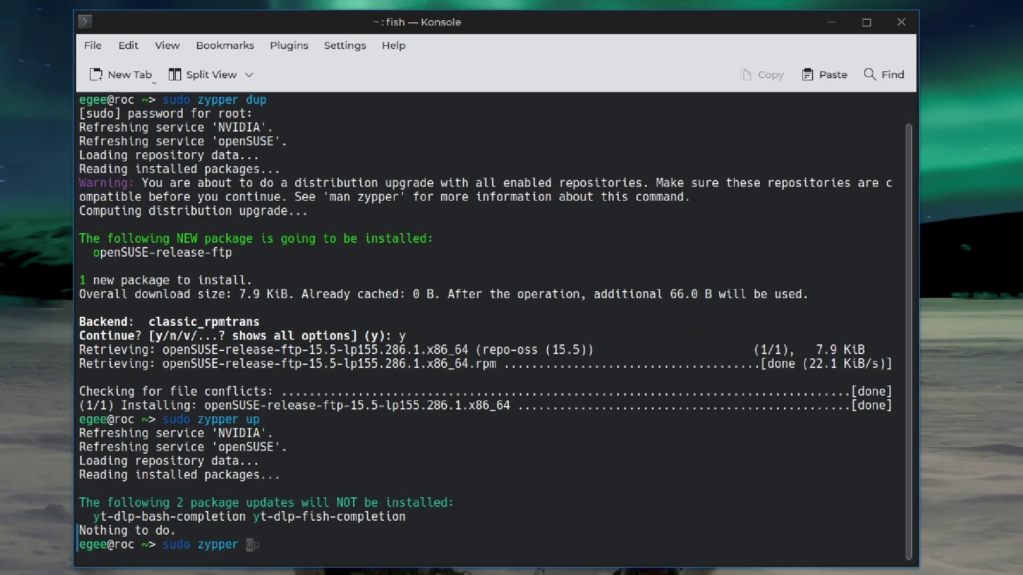
key(Return)
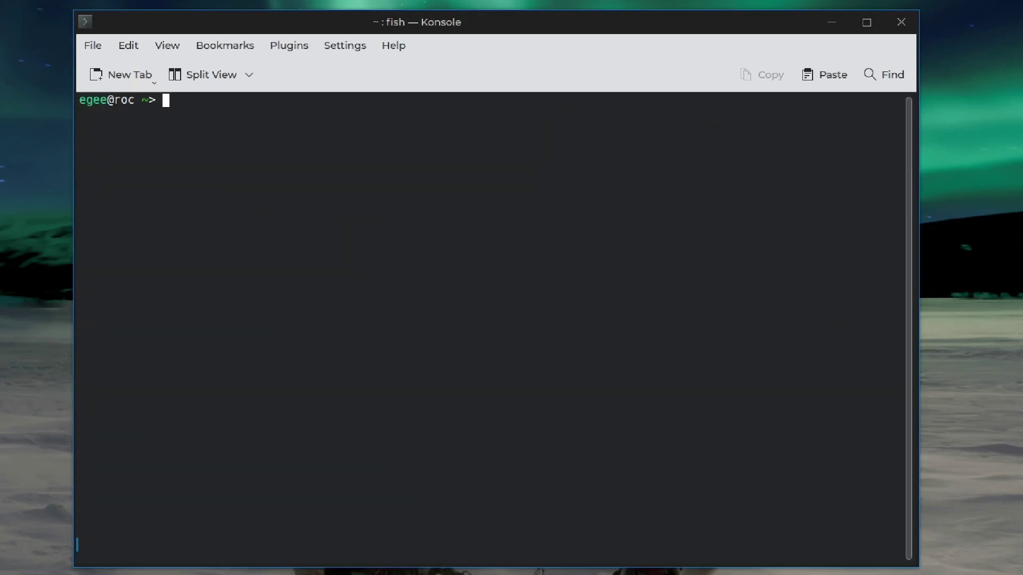
Run the upgrade as 'sudo zypper --releasever=15.6 dup', with the flag before dup
text(sudo zy)
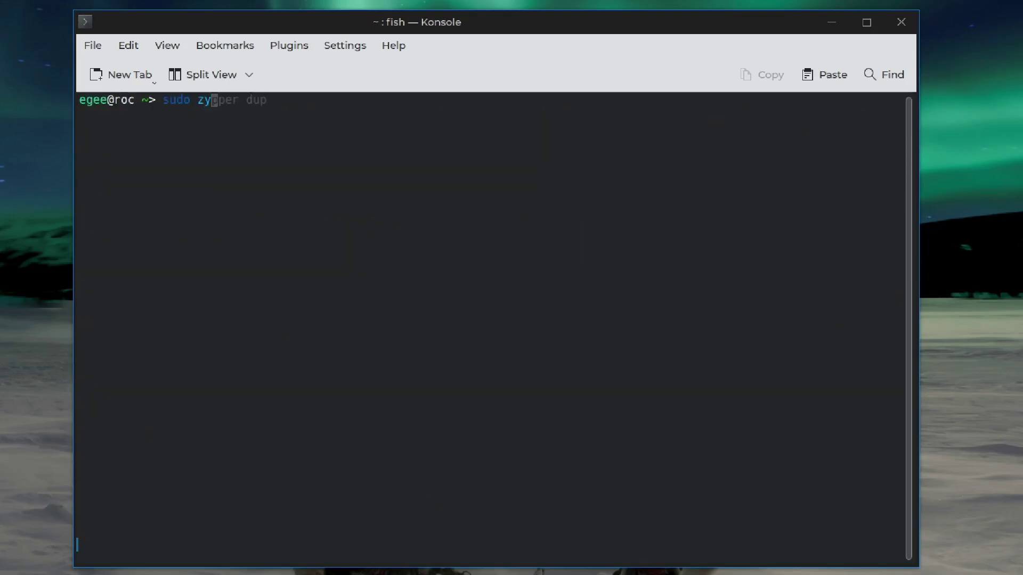
text(pper dup --releasever=15.6)
key(Return)
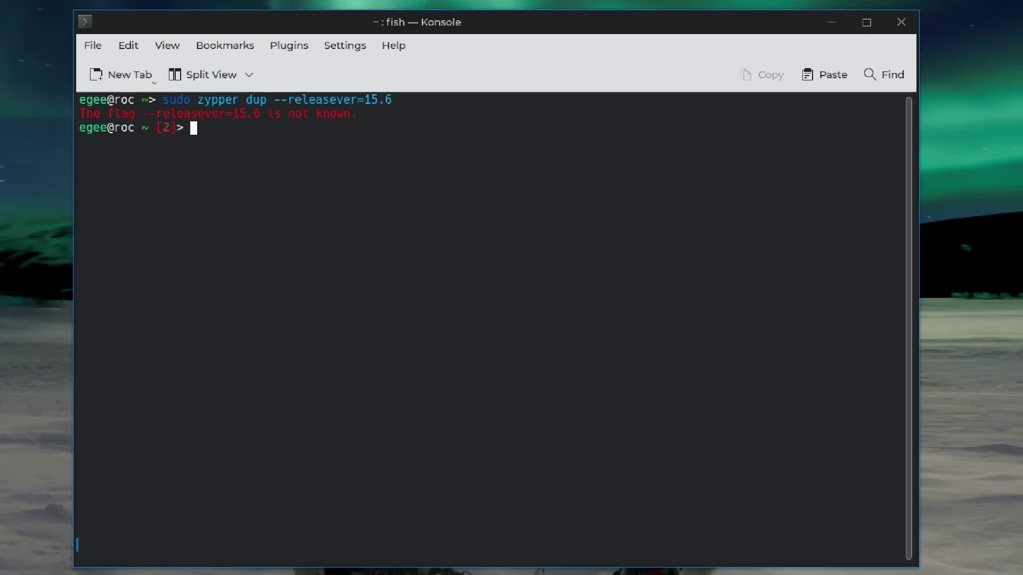
key(Up)
key(BackSpace)
key(BackSpace)
key(BackSpace)
key(BackSpace)
key(BackSpace)
key(BackSpace)
key(BackSpace)
key(BackSpace)
key(BackSpace)
key(BackSpace)
key(BackSpace)
key(BackSpace)
key(BackSpace)
key(BackSpace)
key(BackSpace)
key(BackSpace)
key(BackSpace)
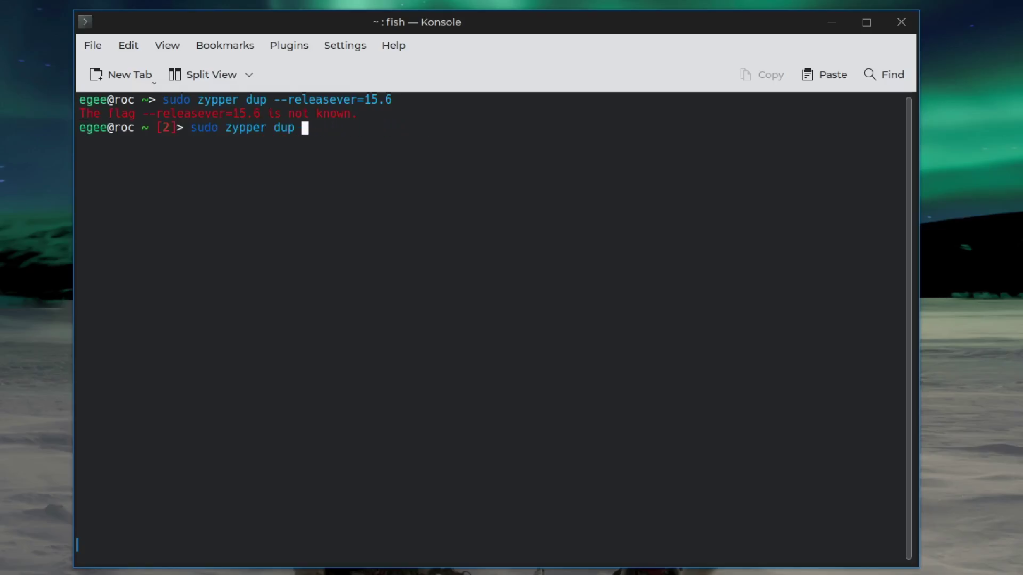
key(Left)
key(Left)
key(Left)
key(Left)
text(--releasever=15.6)
key(Return)
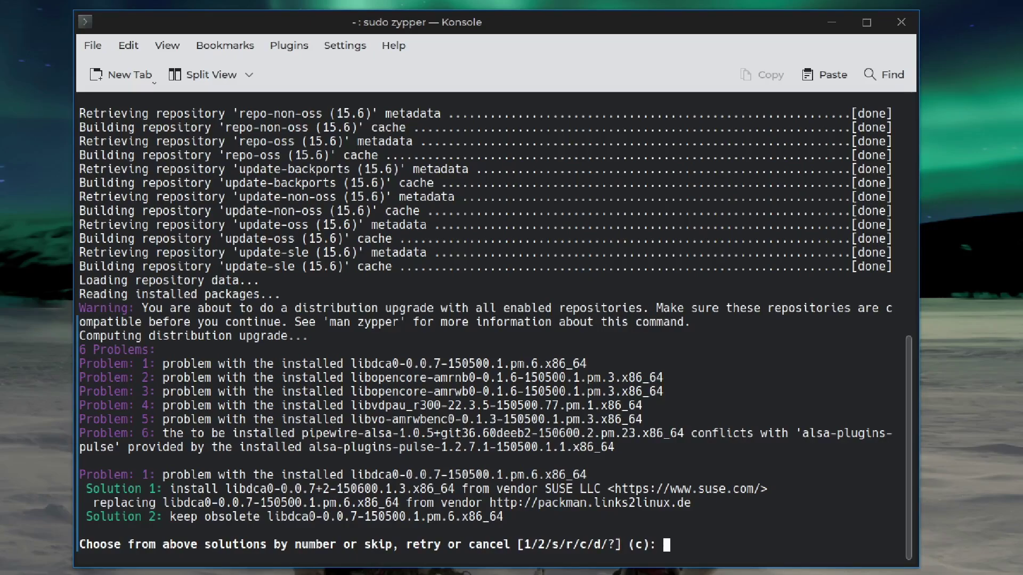
Choose solution 1 for all six package conflicts, starting with libdca0
text(1)
key(Return)
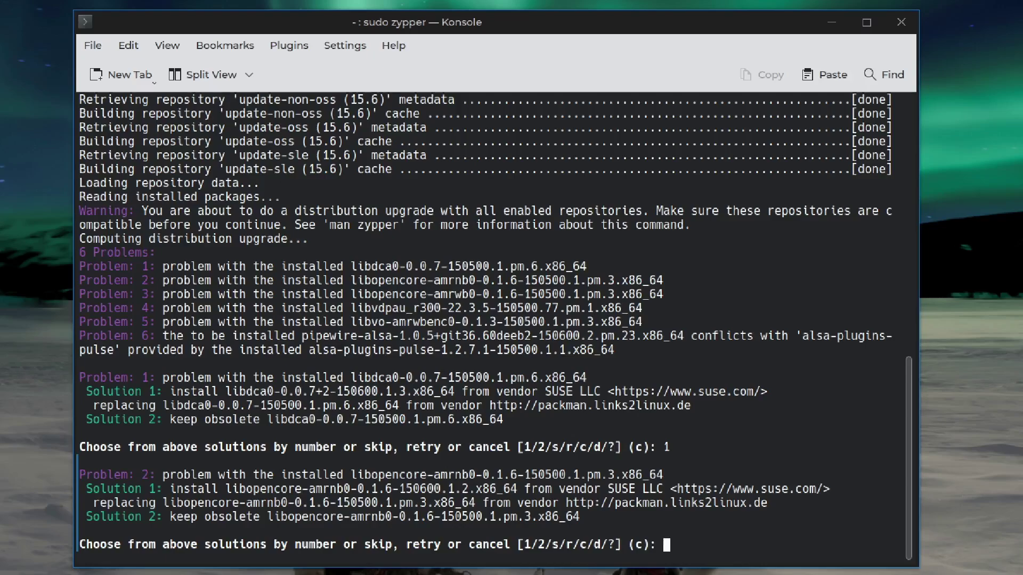
text(1)
key(Return)
text(1)
key(Return)
text(1)
key(Return)
text(1)
key(Return)
text(1)
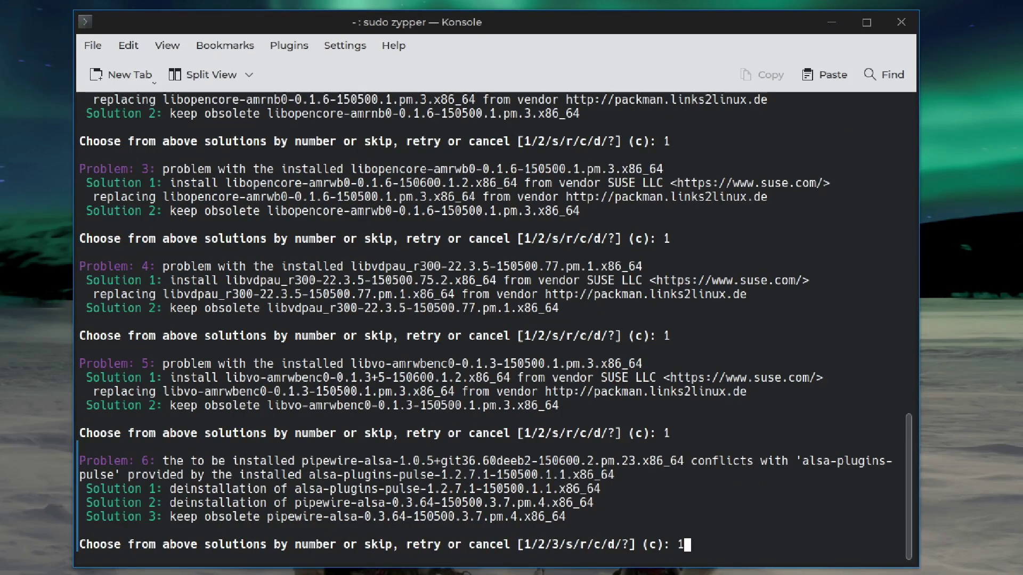
key(BackSpace)
text(1)
key(Return)
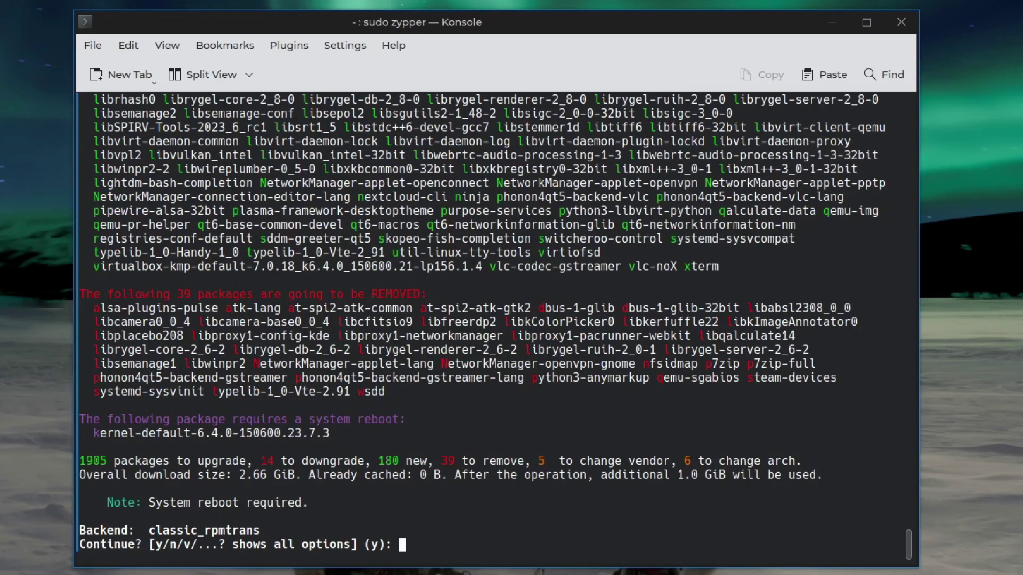
scroll(596, 411, up, 11)
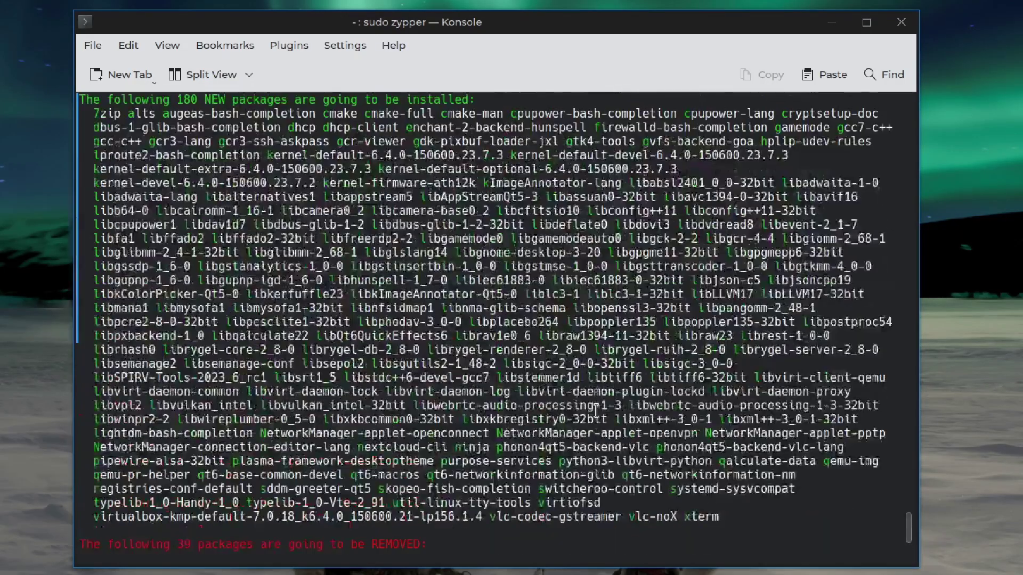
scroll(596, 411, up, 9)
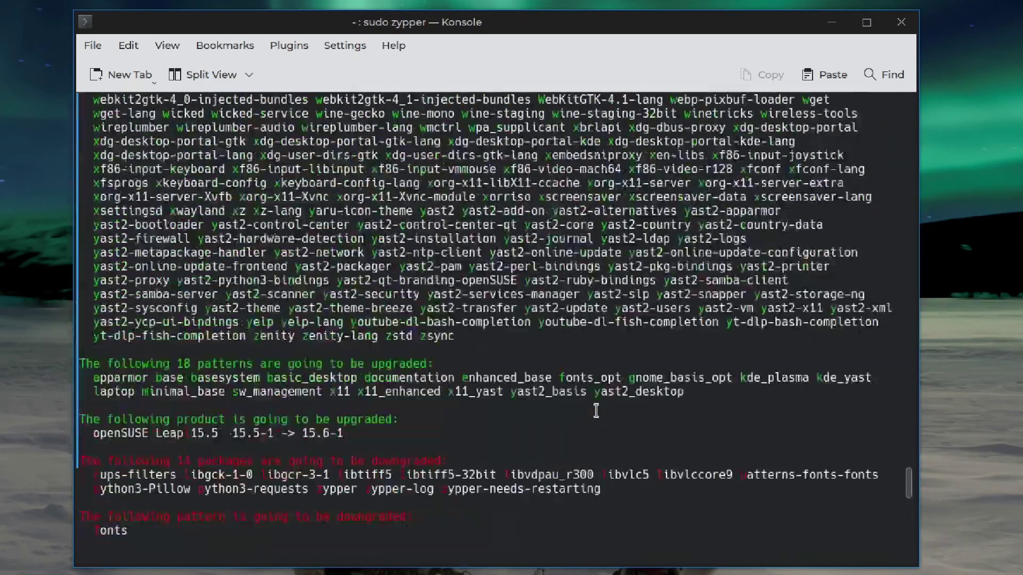
scroll(596, 410, down, 4)
scroll(596, 410, down, 3)
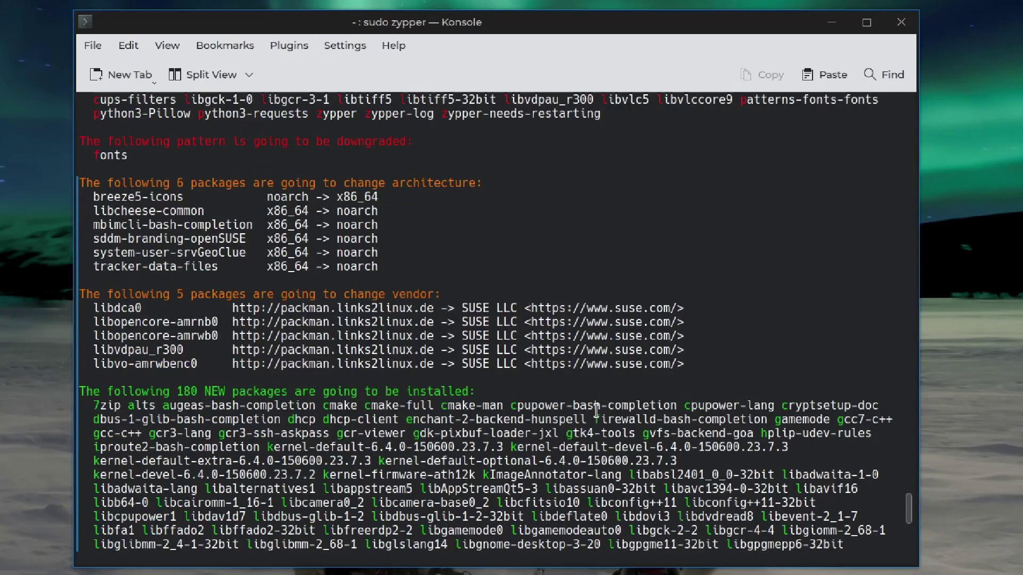
scroll(558, 269, up, 15)
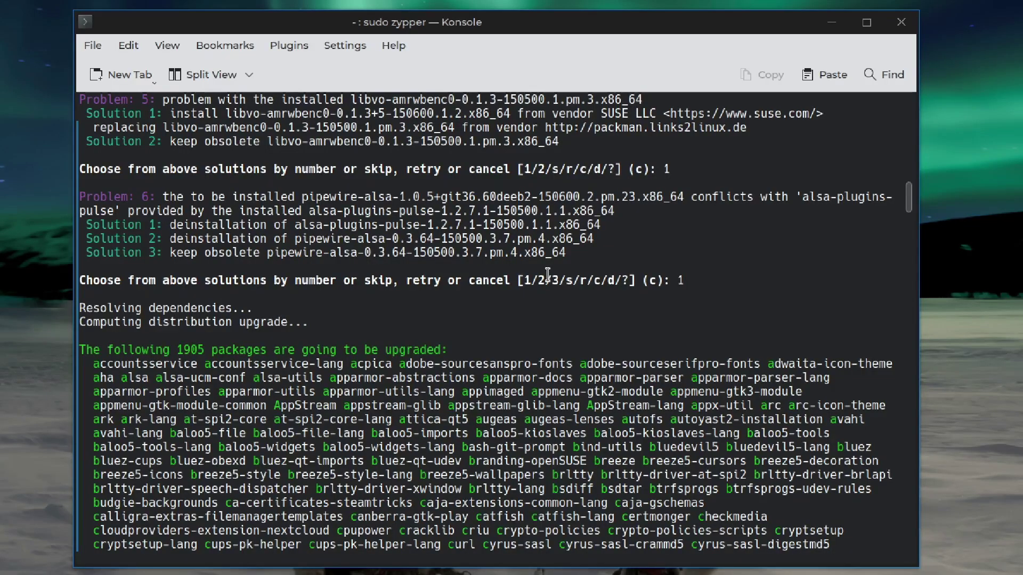
scroll(548, 275, down, 18)
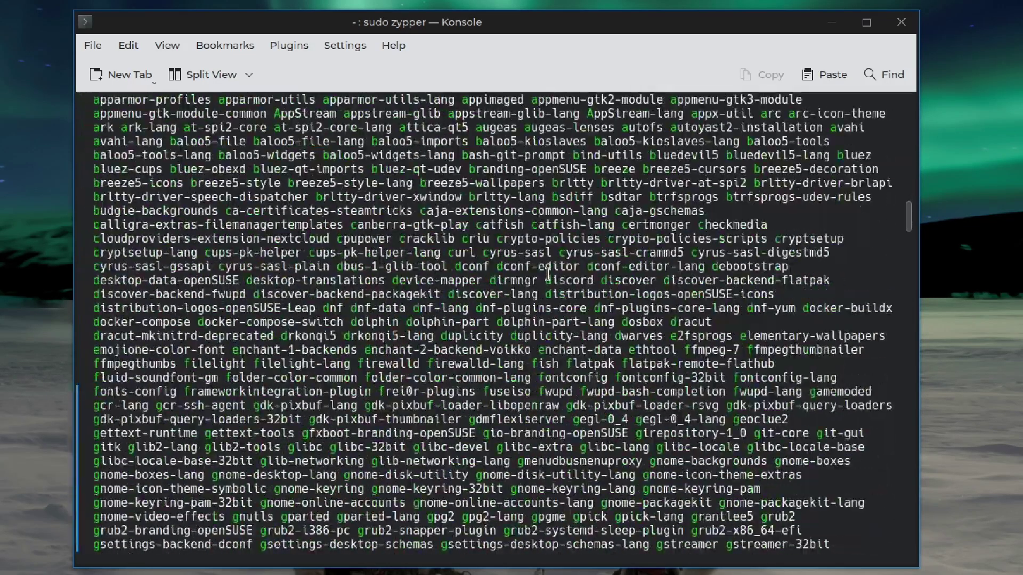
scroll(547, 273, down, 20)
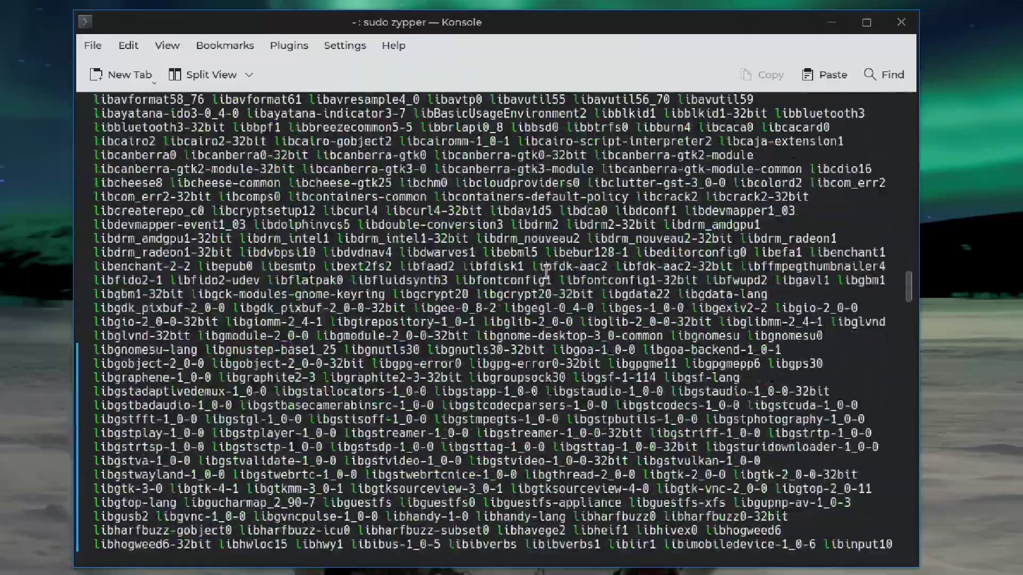
scroll(546, 271, down, 20)
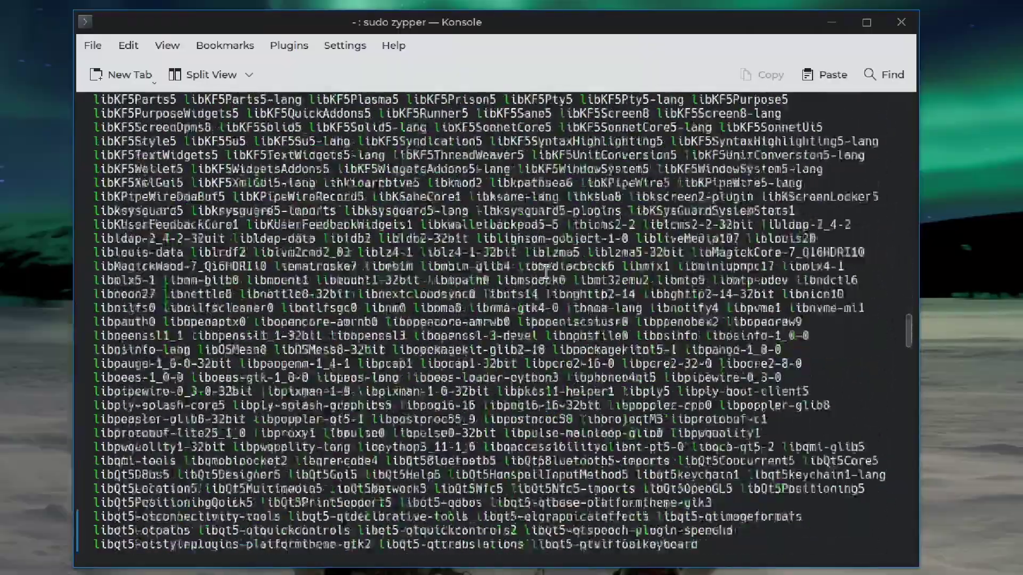
scroll(546, 272, down, 20)
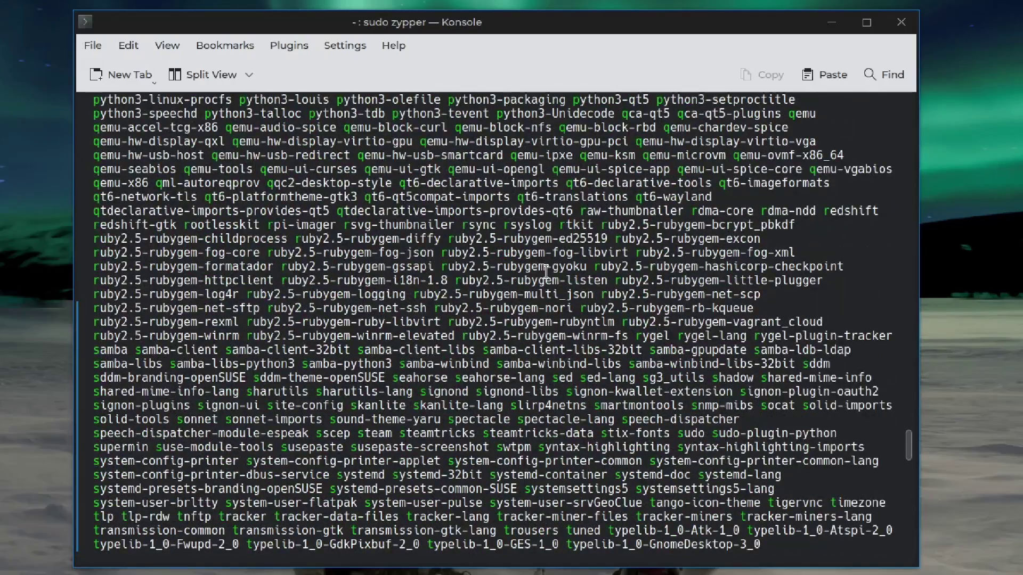
scroll(545, 272, down, 10)
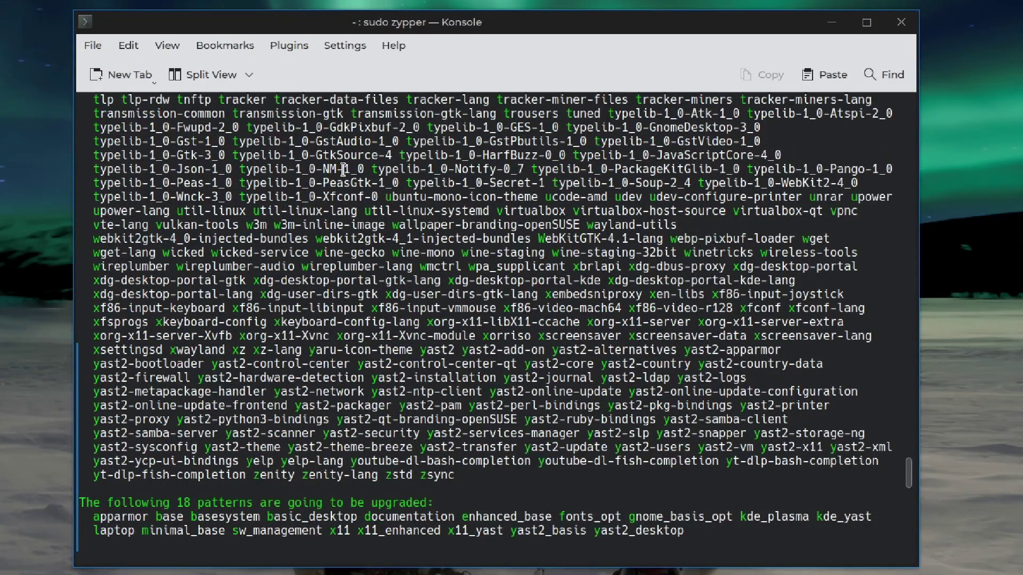
scroll(496, 260, down, 4)
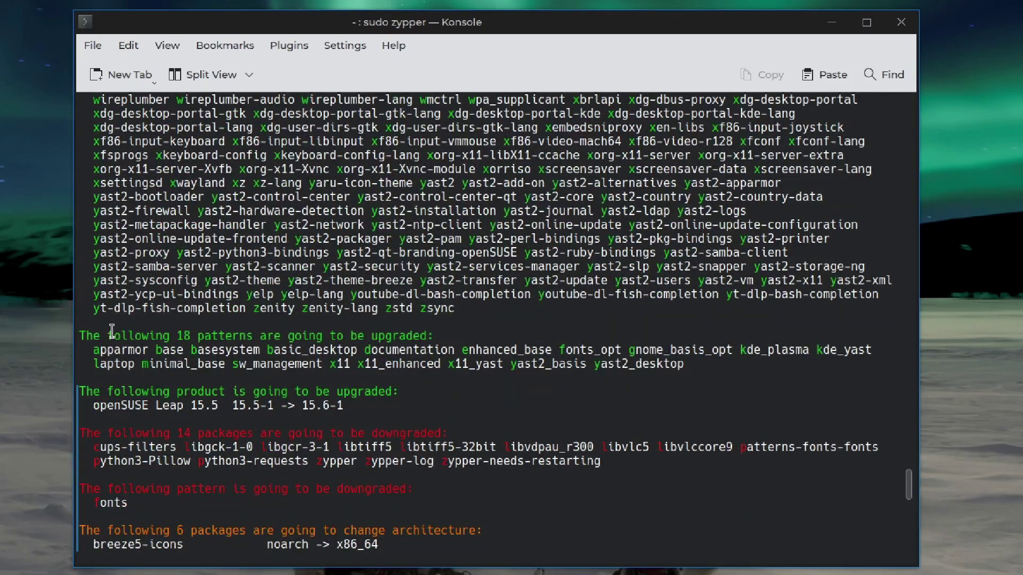
double_click(131, 351)
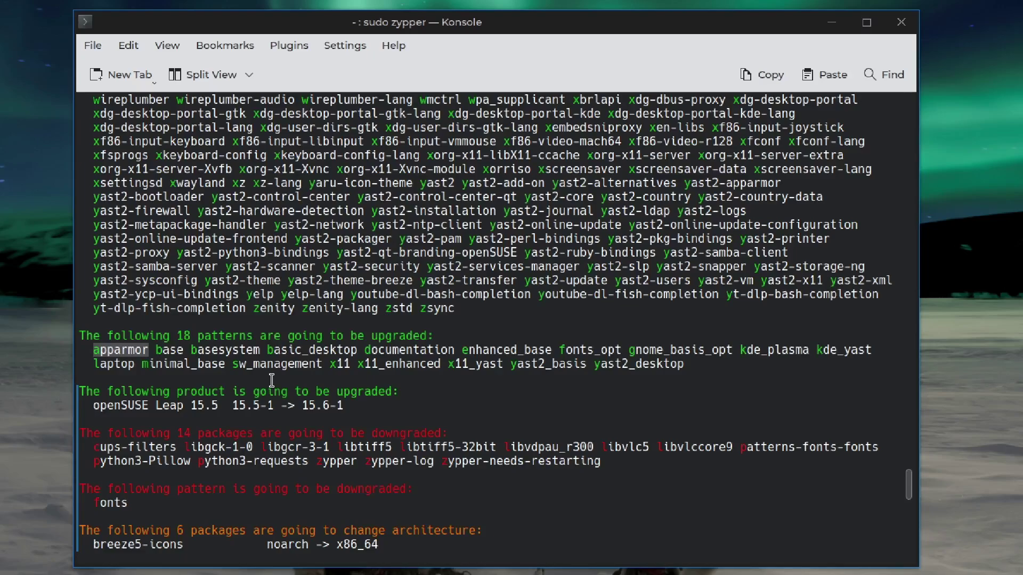
click(416, 387)
double_click(402, 363)
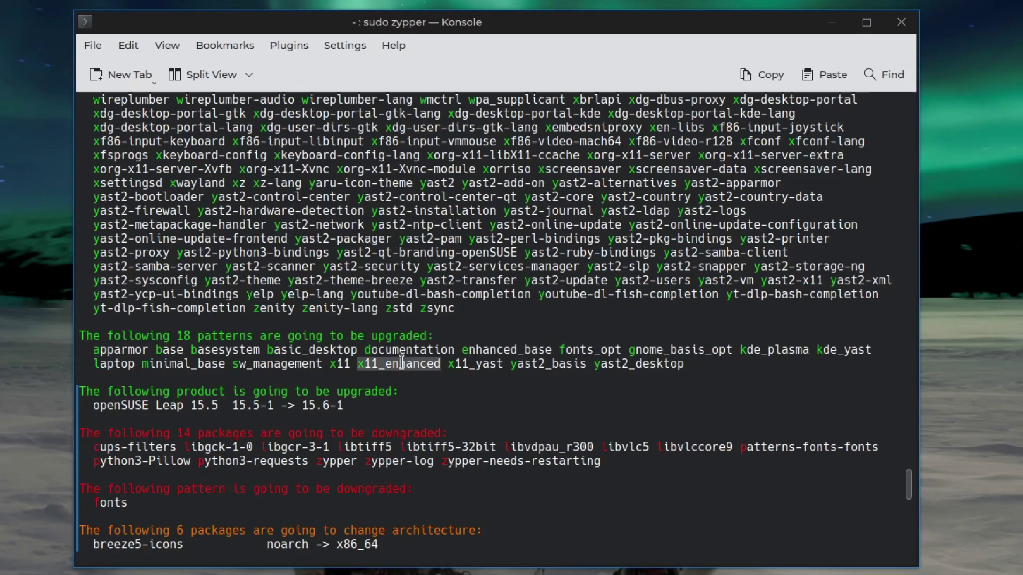
click(412, 399)
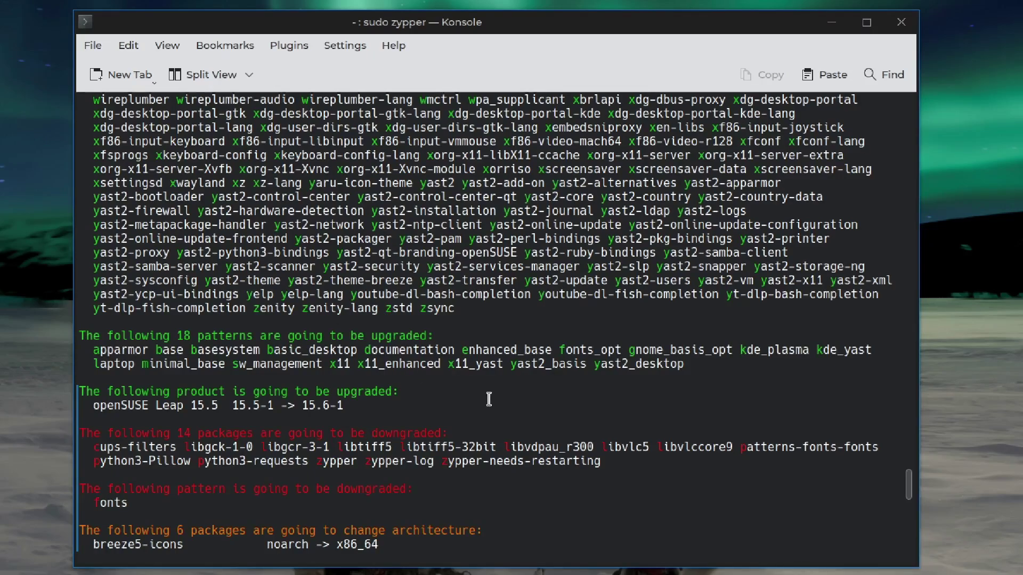
scroll(488, 398, down, 7)
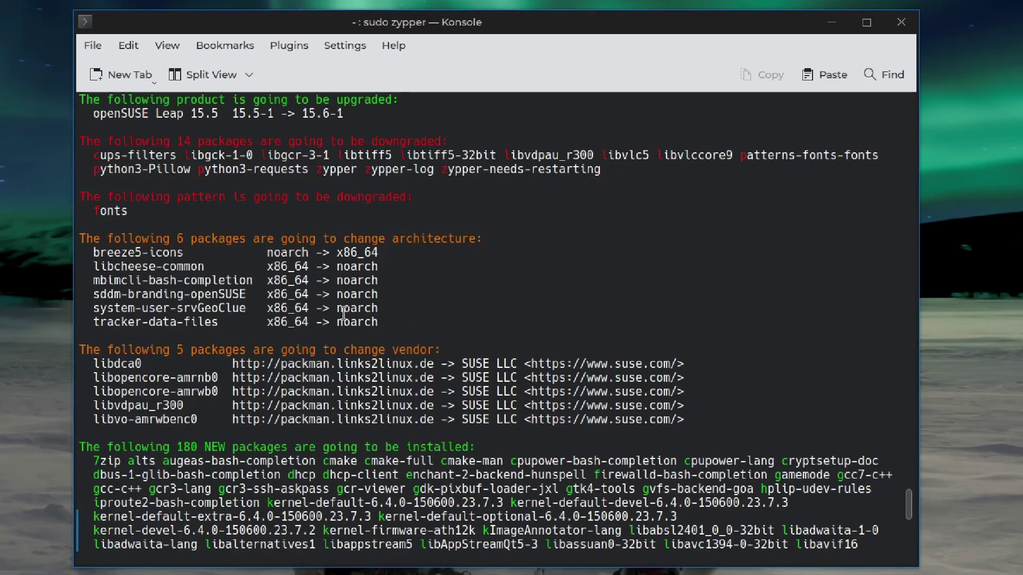
drag(380, 323, 268, 318)
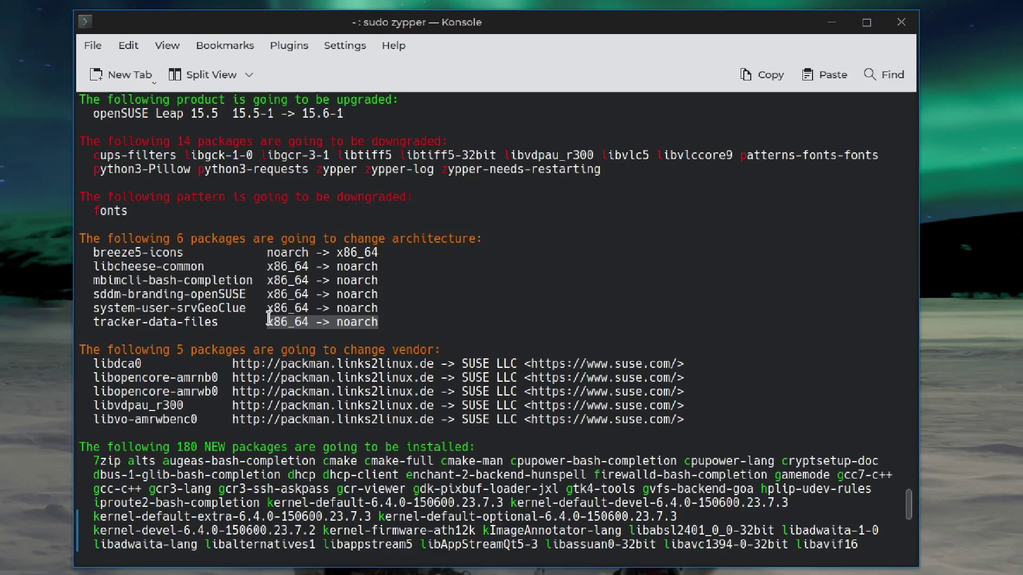
double_click(275, 322)
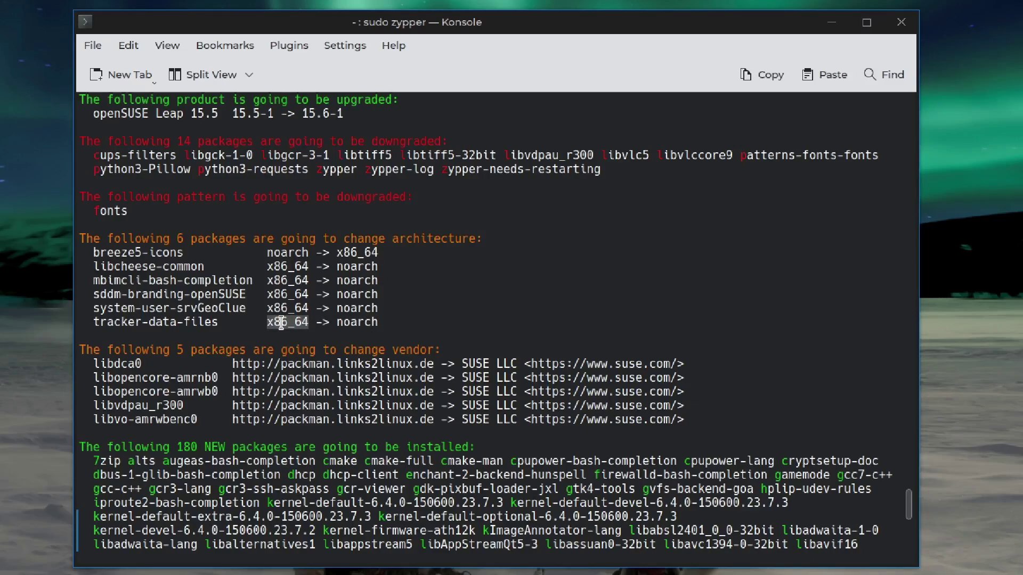
double_click(367, 322)
scroll(402, 317, down, 2)
drag(686, 336, 82, 283)
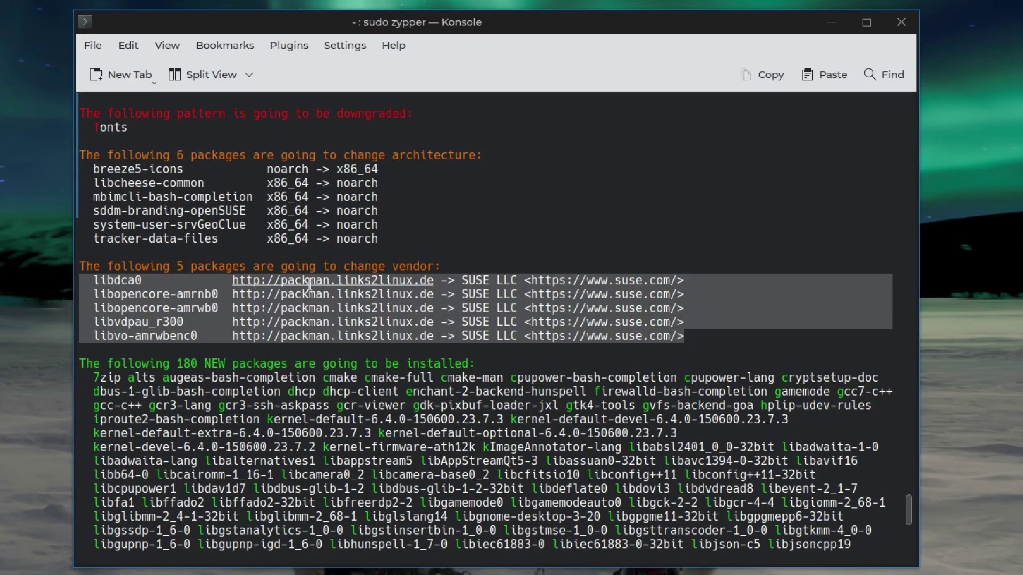
click(311, 286)
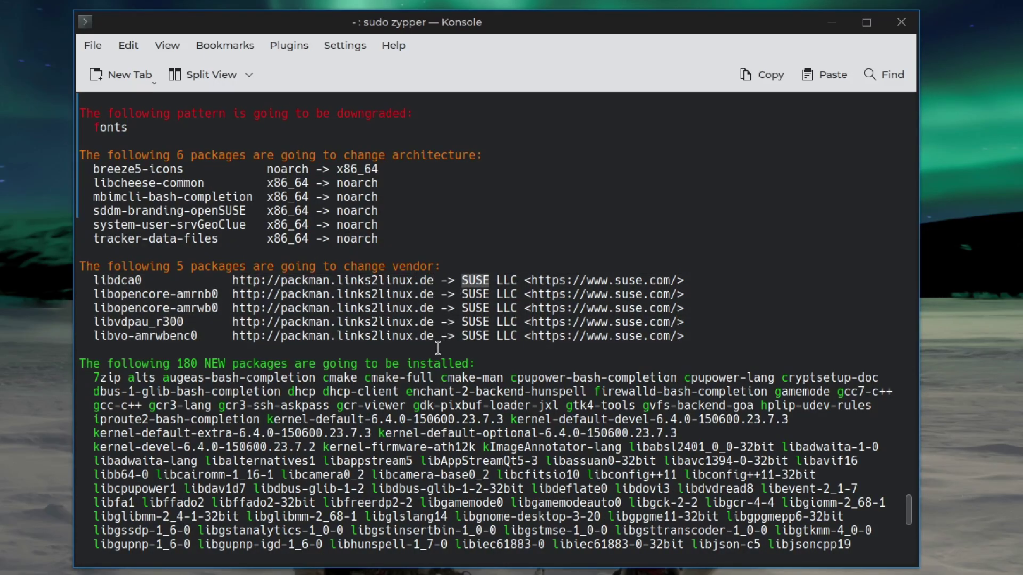
scroll(436, 349, down, 2)
scroll(437, 349, down, 1)
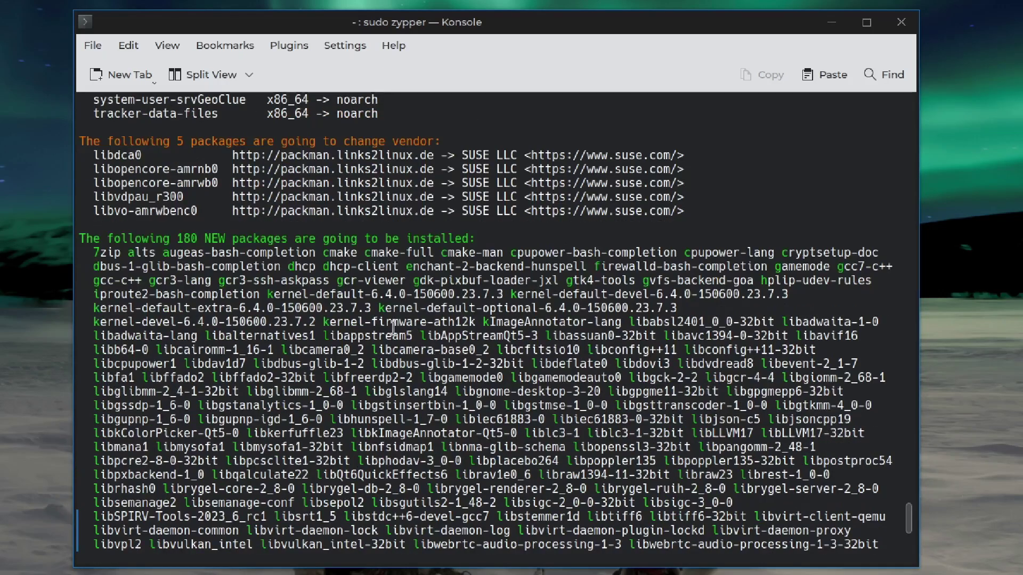
double_click(101, 253)
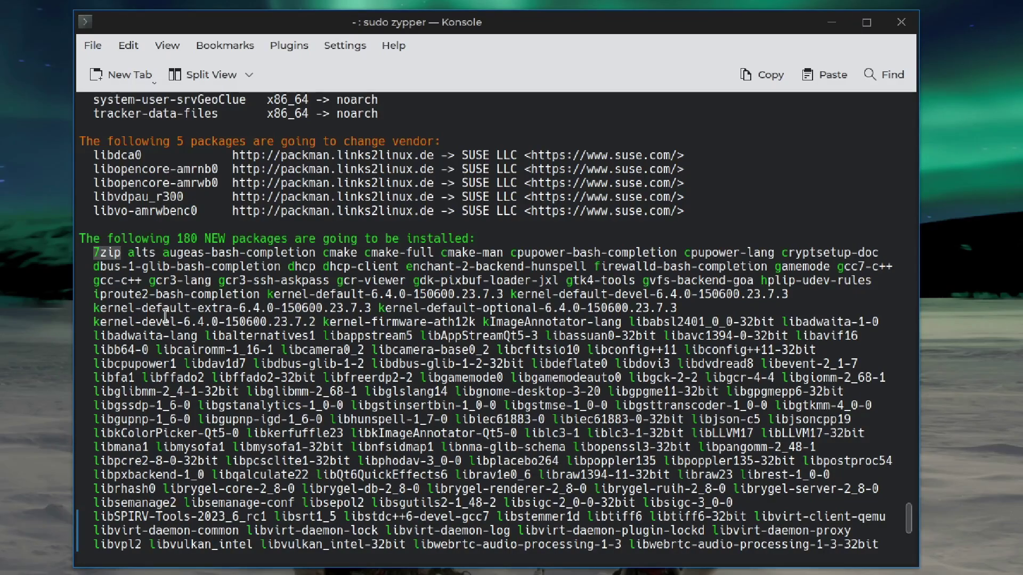
Scroll to the list of packages to be removed and highlight it for inspection
scroll(160, 305, down, 5)
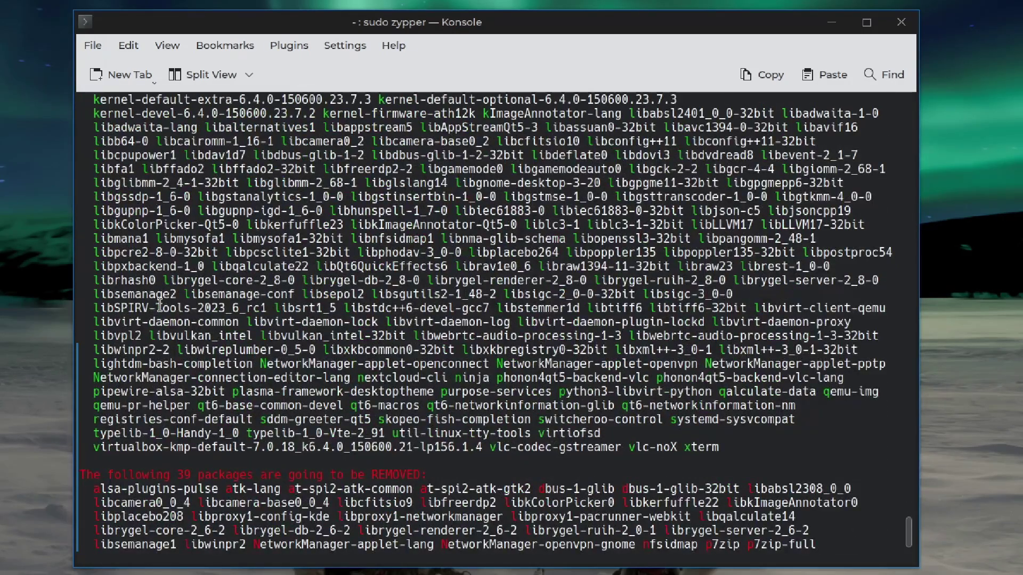
scroll(160, 305, down, 4)
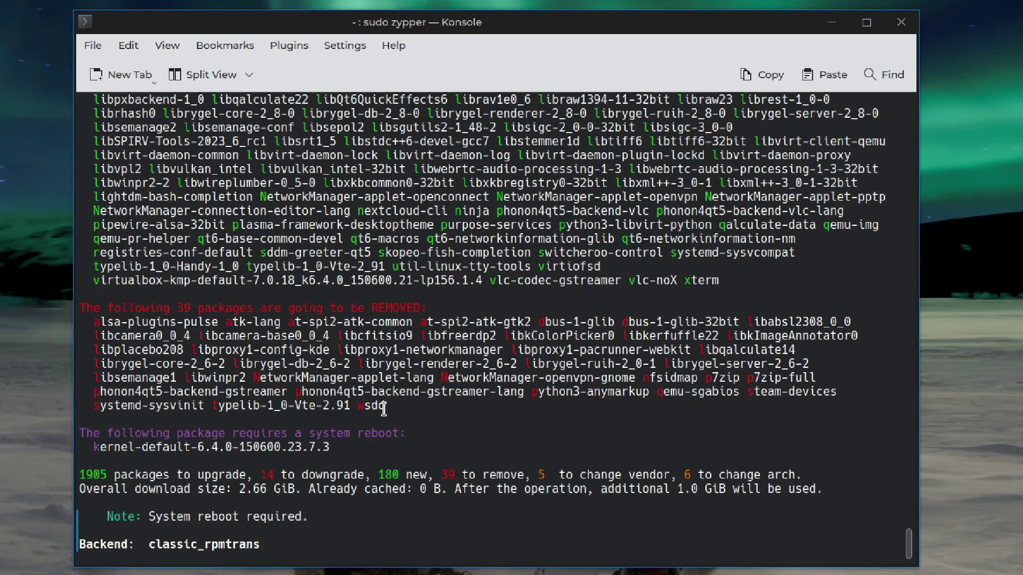
drag(384, 407, 45, 322)
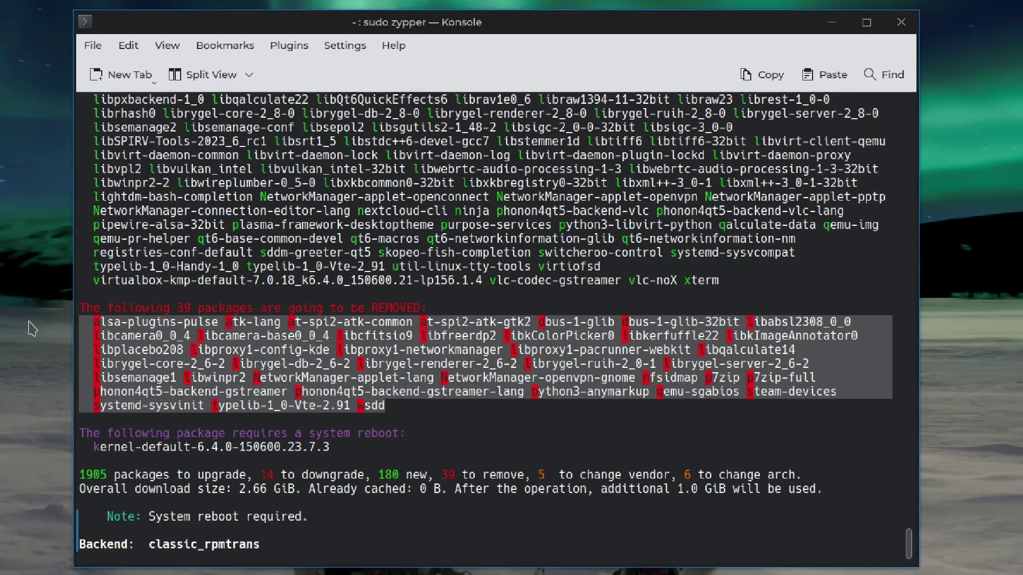
click(394, 409)
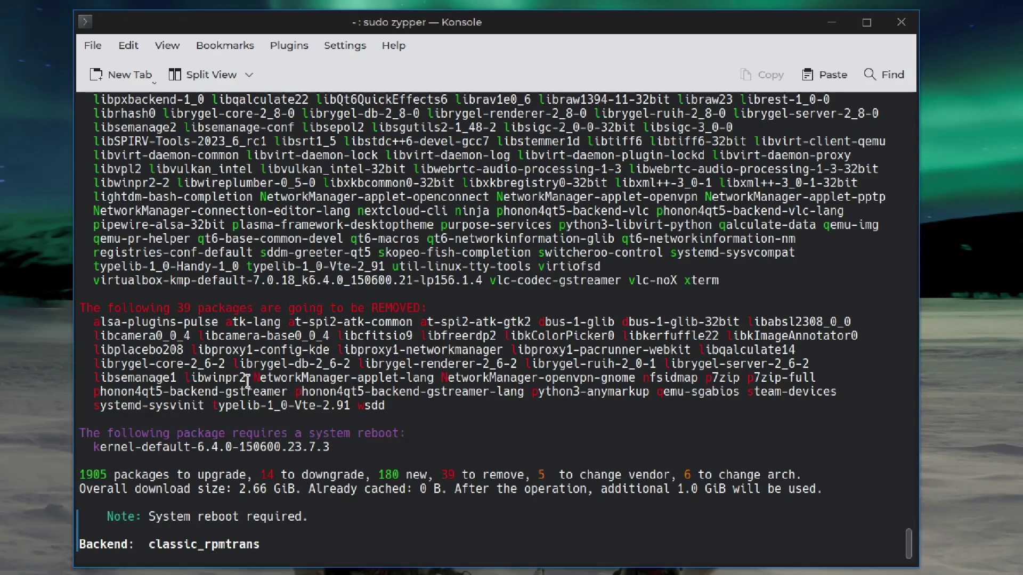
scroll(264, 200, up, 6)
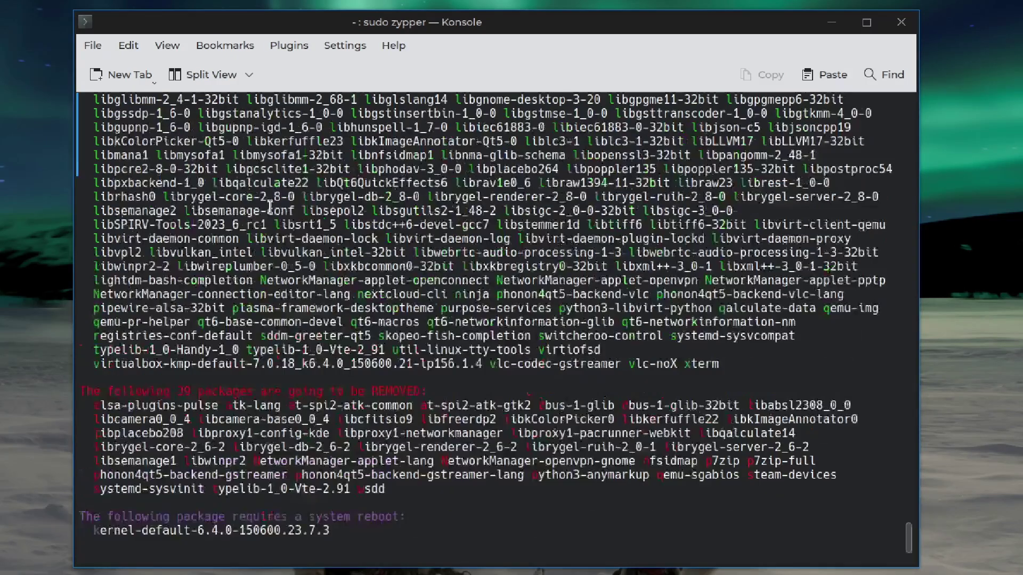
scroll(270, 206, down, 5)
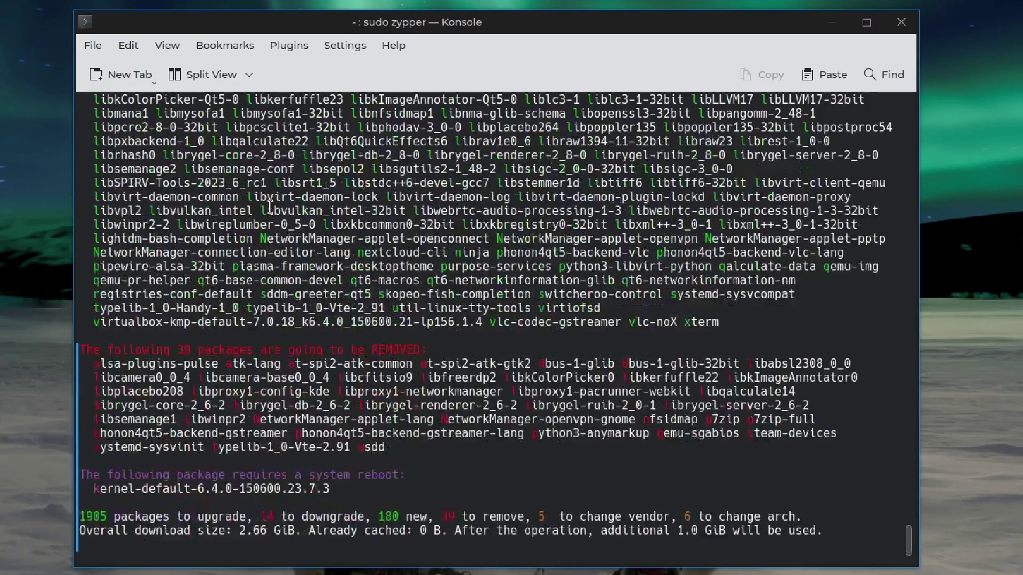
drag(397, 450, 66, 367)
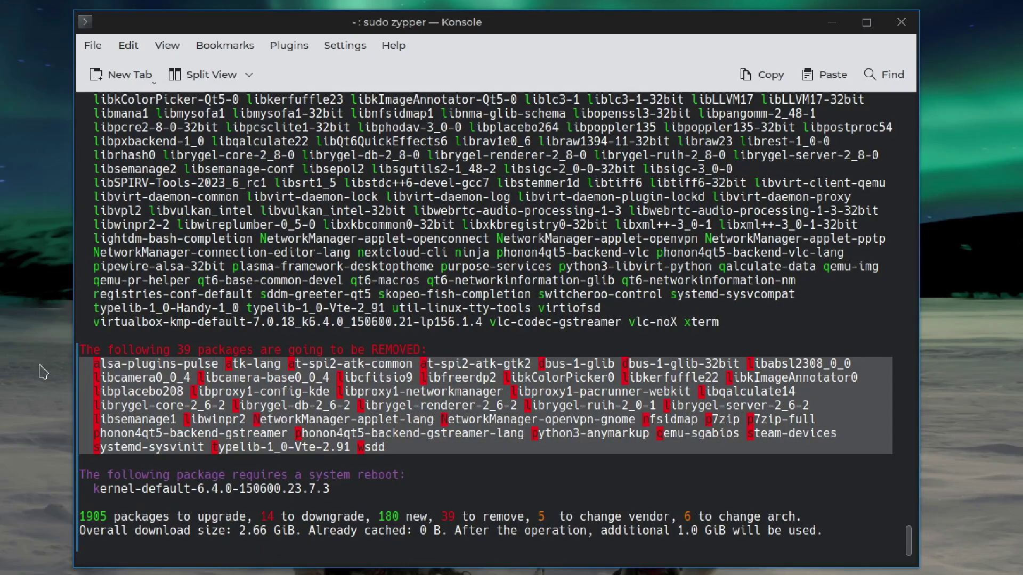
click(386, 441)
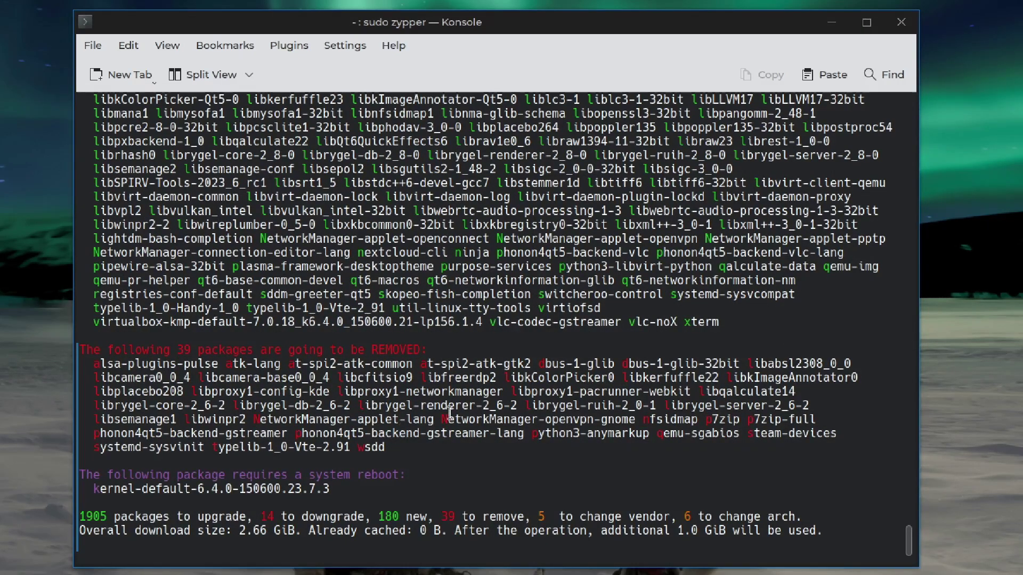
Highlight NetworkManager-applet-lang, NetworkManager-openvpn-gnome, p7zip and the reboot-requiring kernel-default-6.4.0 package
double_click(253, 420)
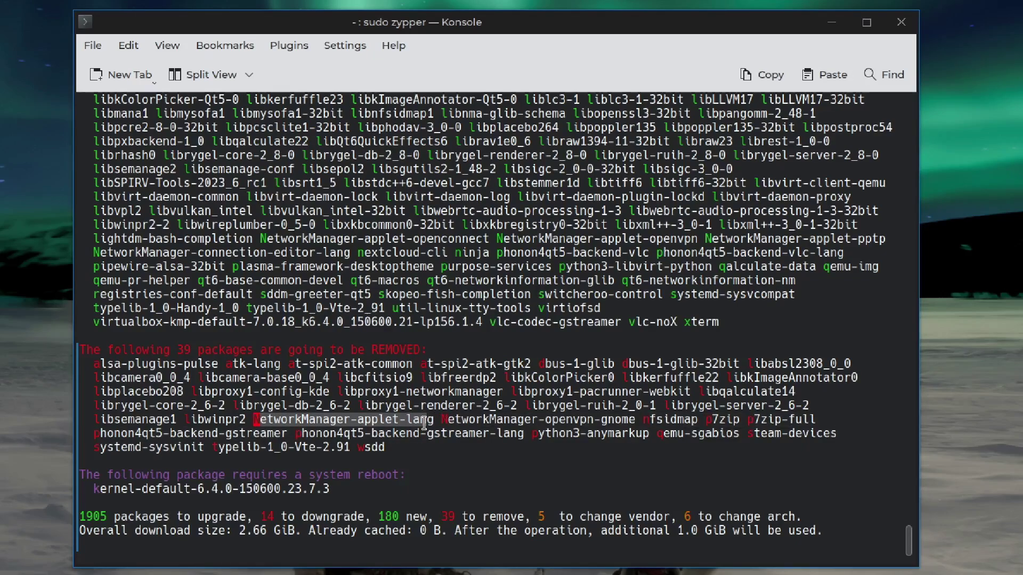
double_click(514, 419)
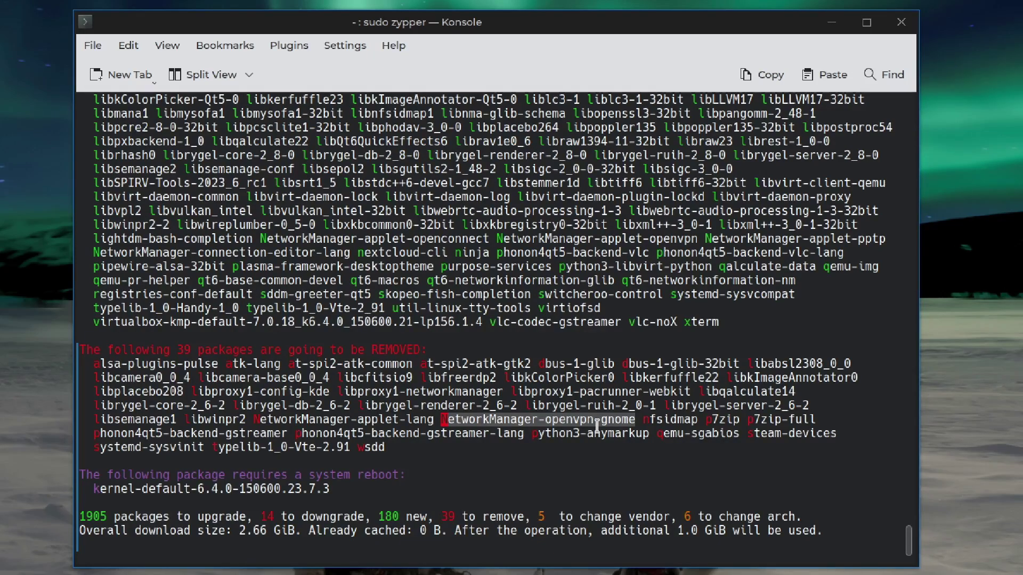
drag(704, 420, 813, 419)
scroll(249, 331, up, 7)
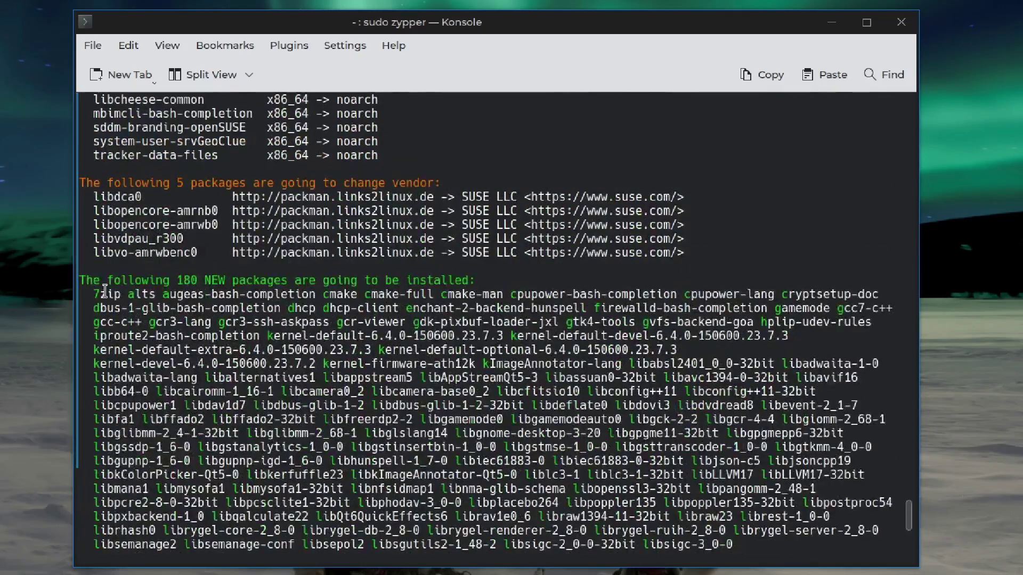
click(226, 343)
scroll(226, 343, down, 4)
scroll(226, 343, down, 4)
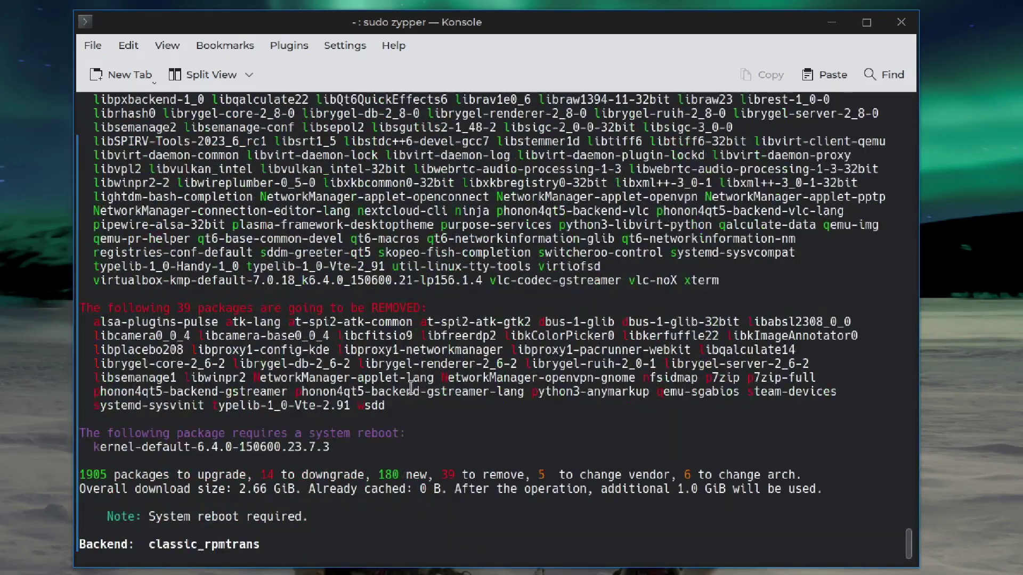
double_click(231, 433)
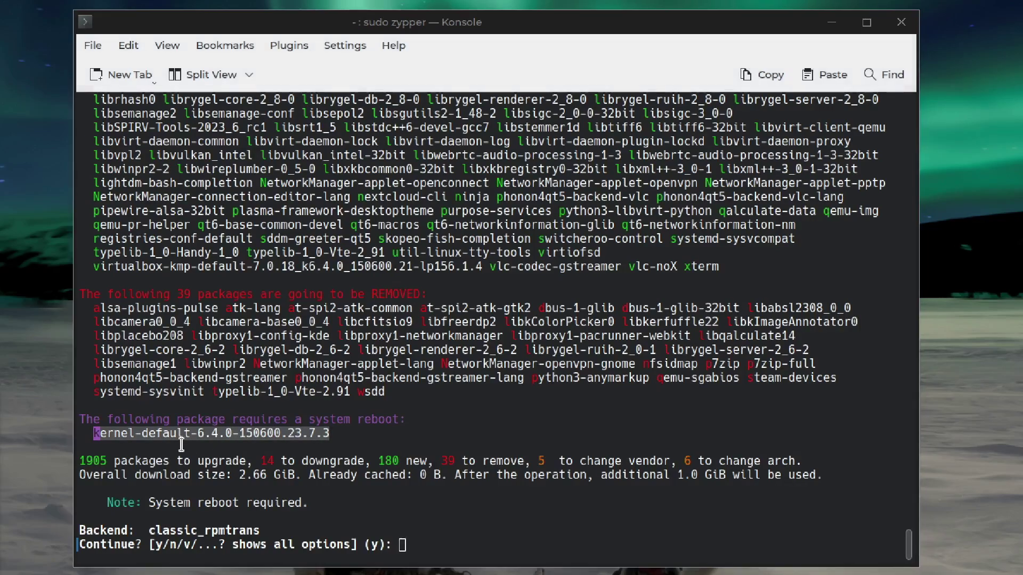
key(alt+Tab)
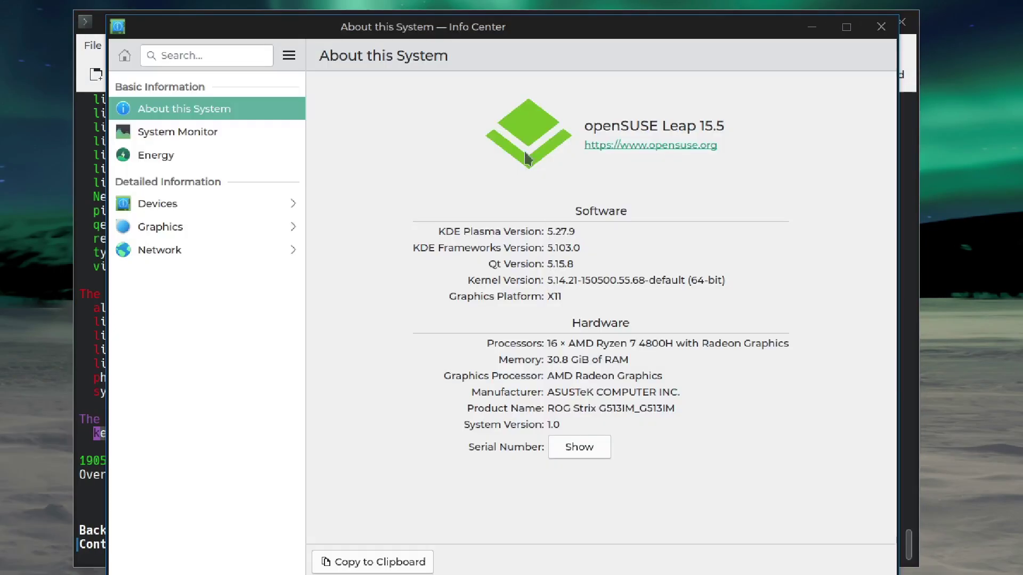
drag(506, 36, 711, 4)
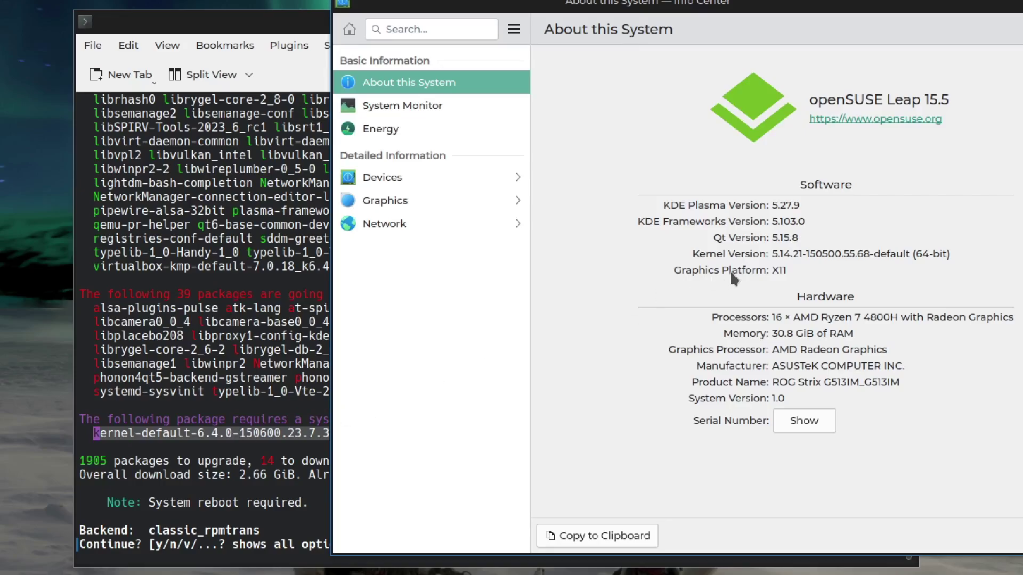
key(alt+Tab)
click(534, 343)
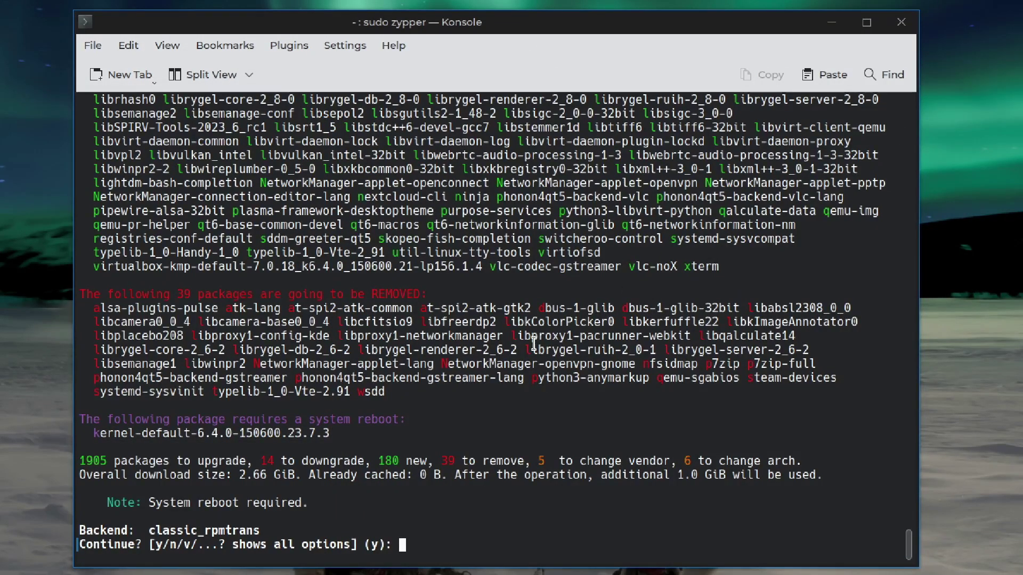
Answer y to continue the upgrade and yes to the NVIDIA licence
text(y)
key(Return)
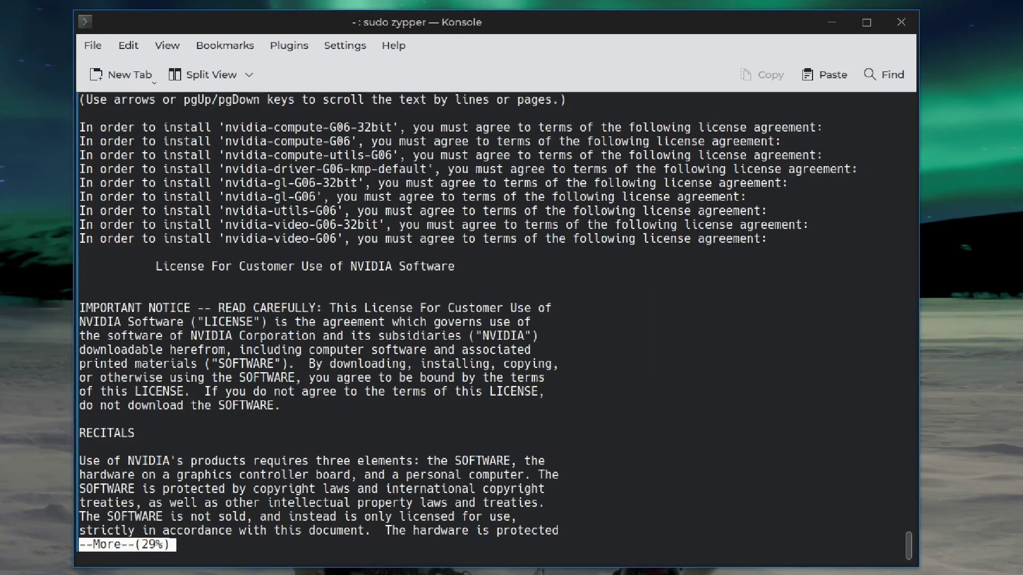
text(yes)
key(Return)
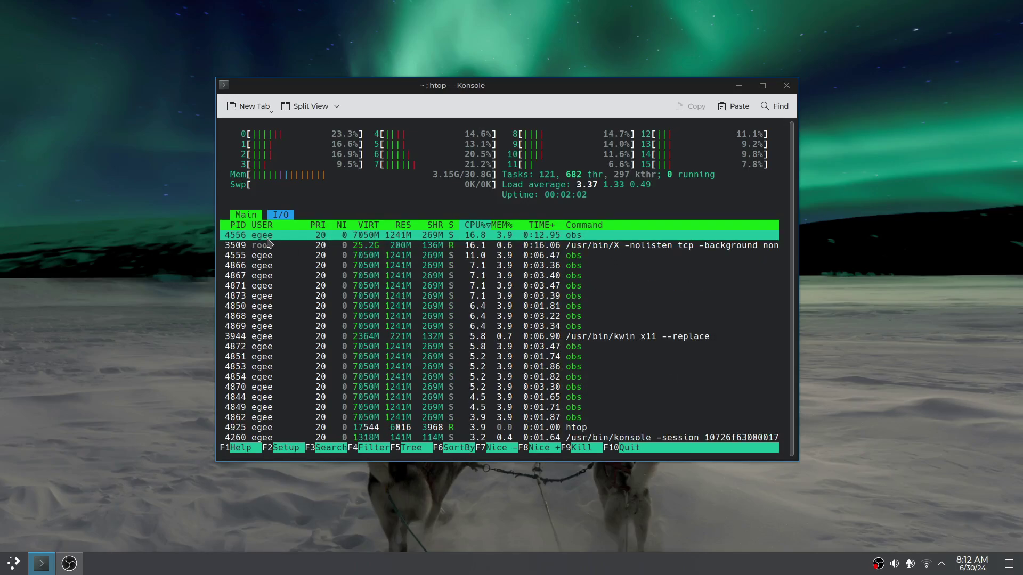
Run uname -r, lsb_release -a and neofetch to verify kernel 6.4.0-150600.23.7-default on Leap 15.6
text(q)
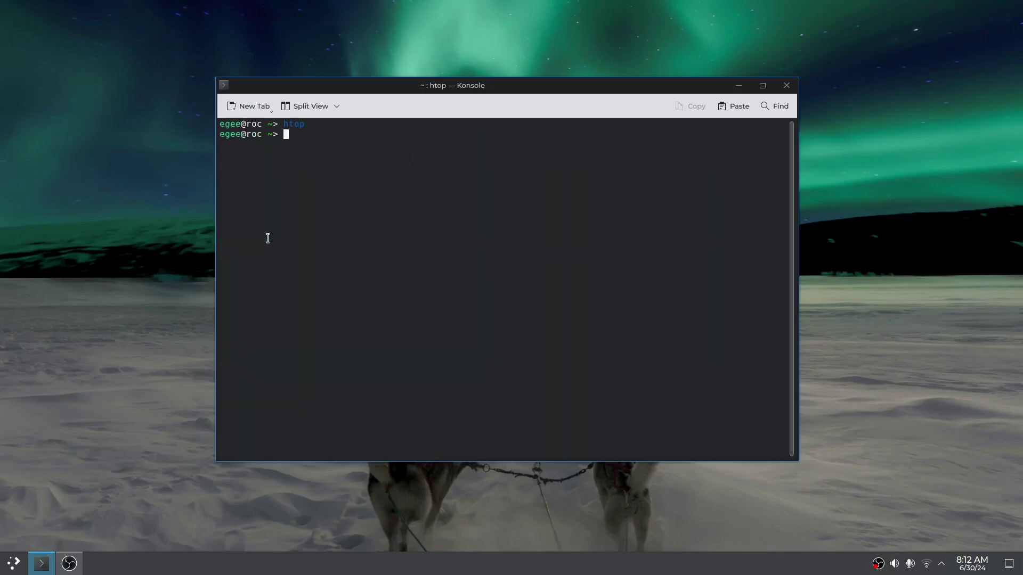
text(uname)
key(Return)
text(lsb_release -a)
key(Return)
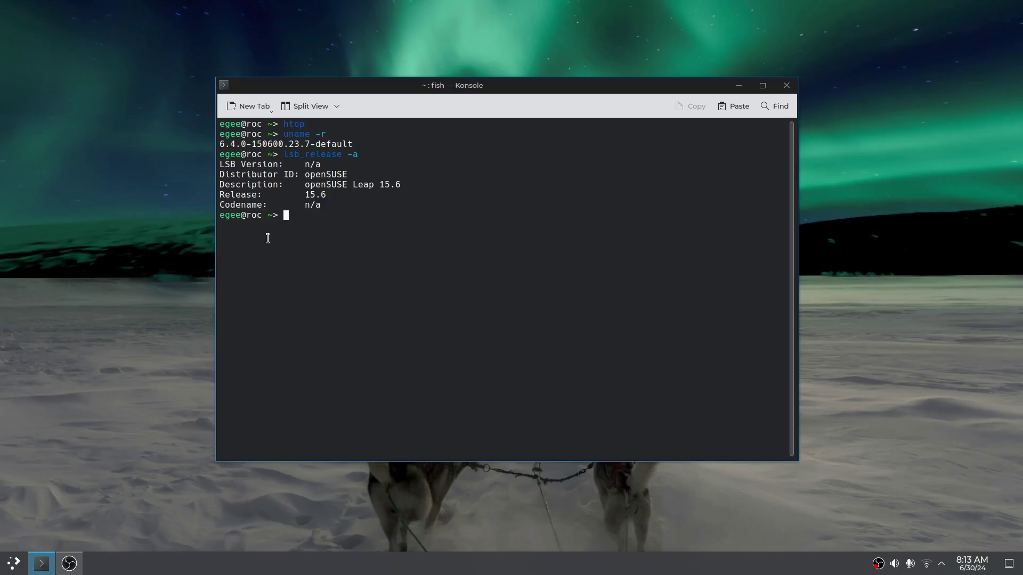
text(neofetch)
key(Return)
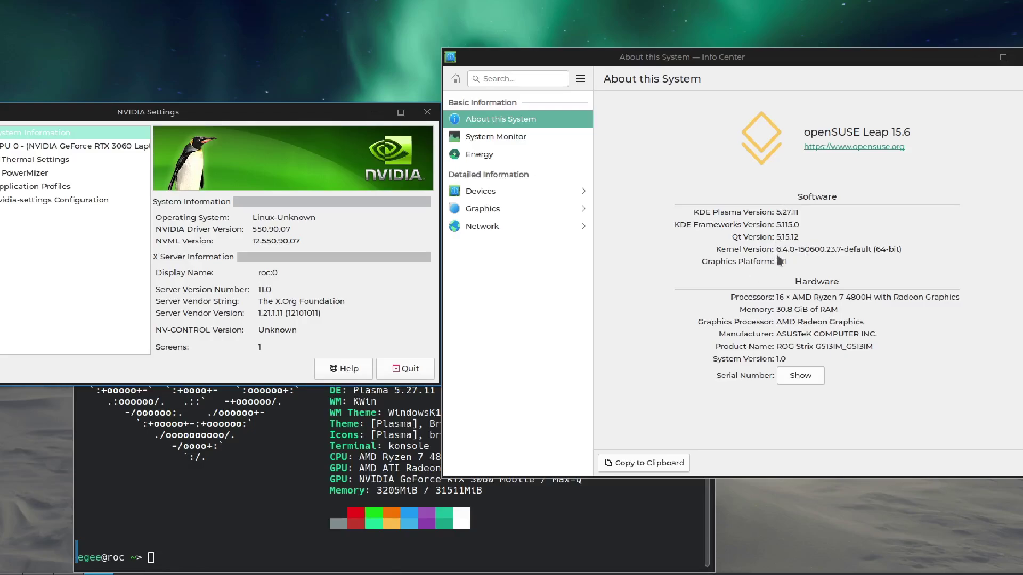
click(198, 149)
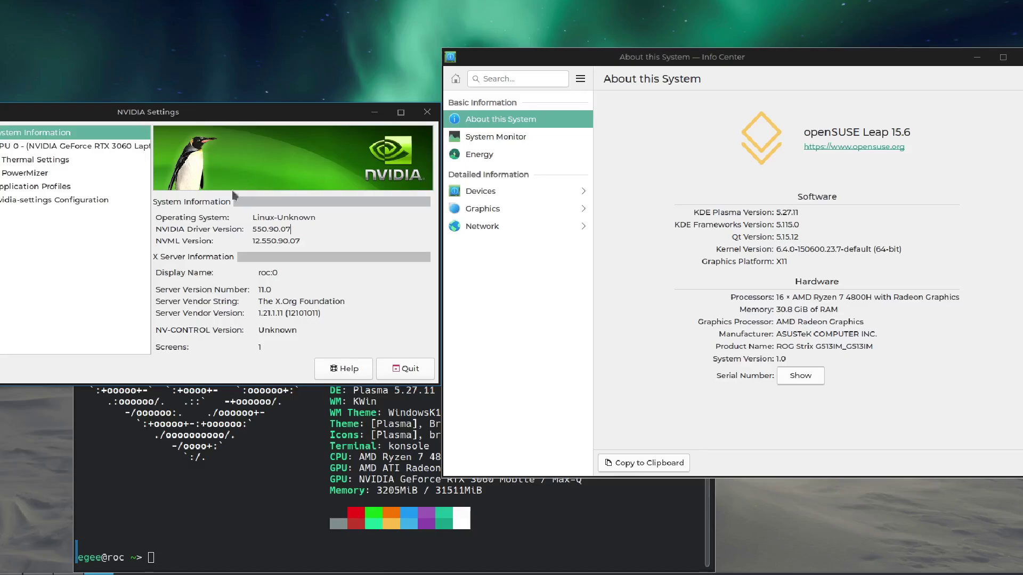
drag(254, 231, 291, 228)
click(274, 229)
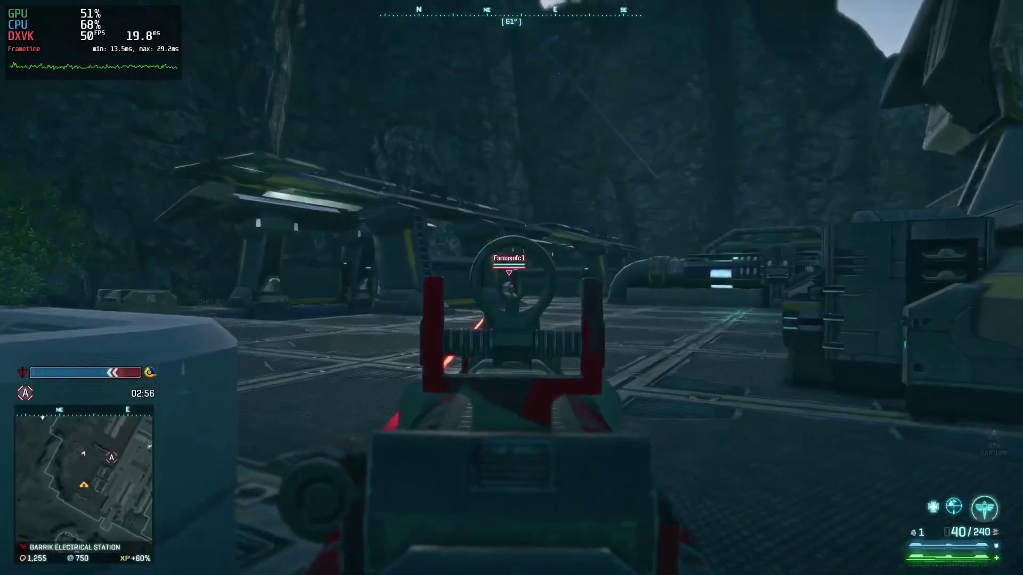
Fire at the enemy, sprint into the corridor toward the Barrik Electrical Station point, and throw a grenade
drag(511, 288, 511, 288)
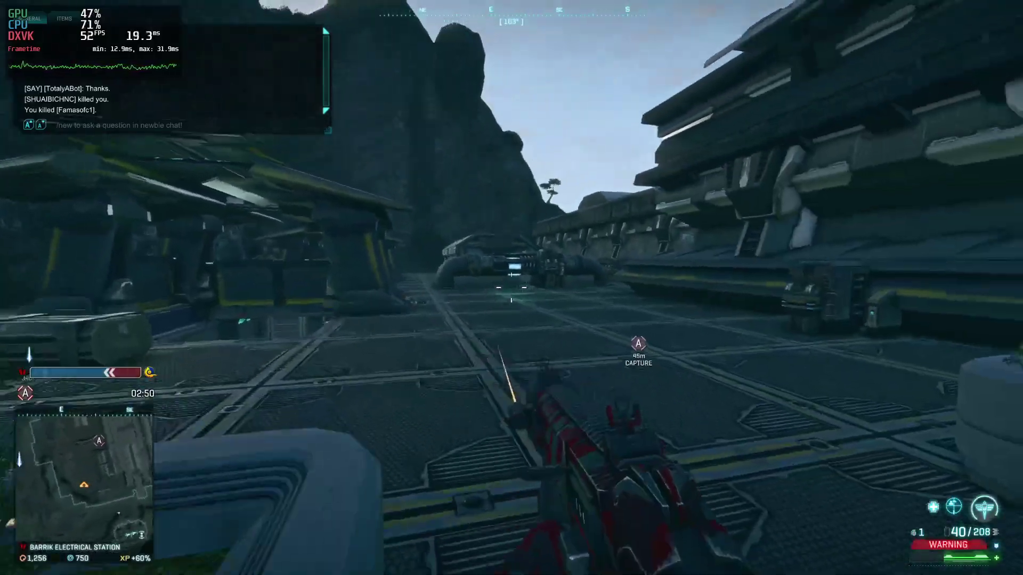
key(w)
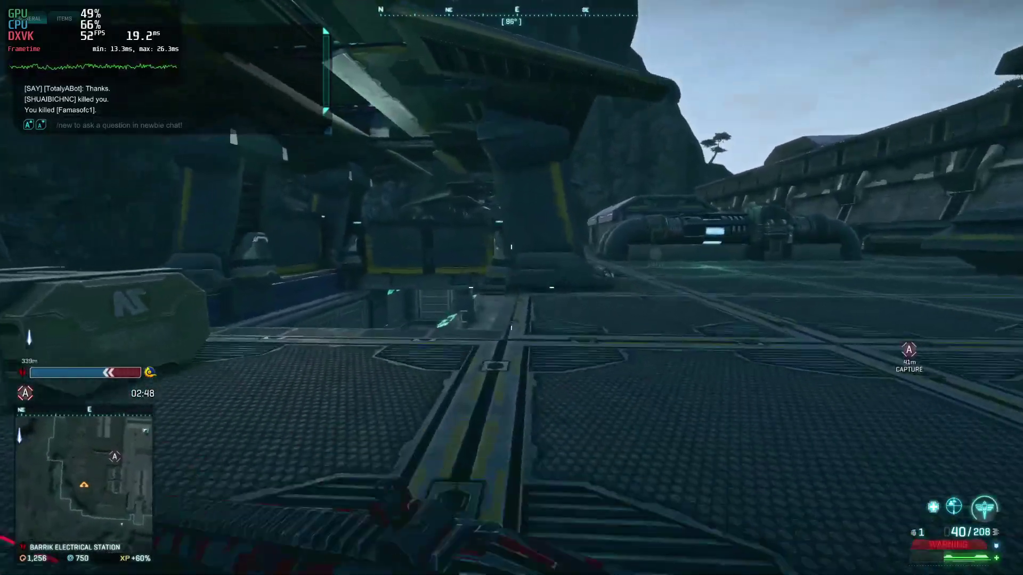
key(w)
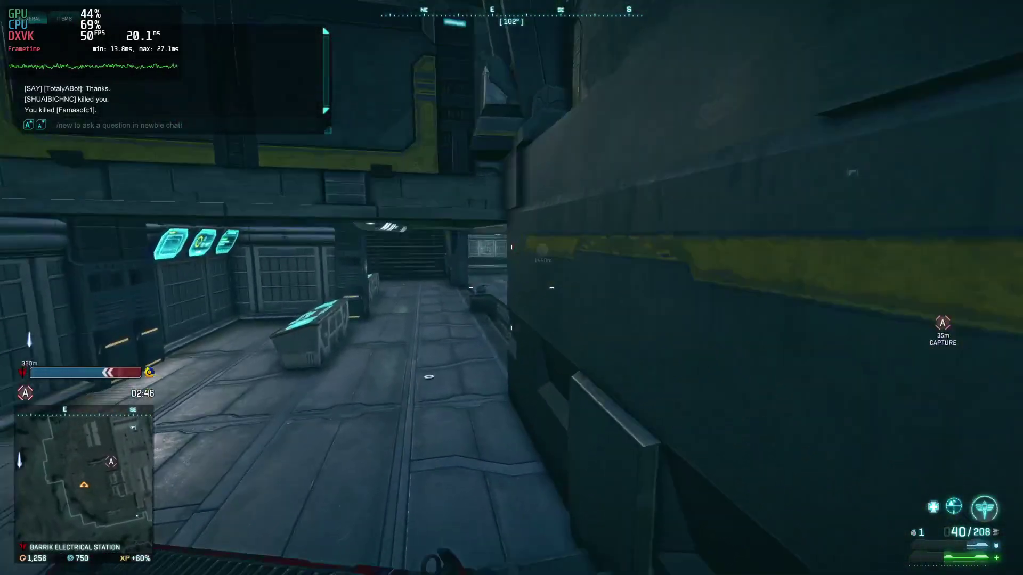
key(g)
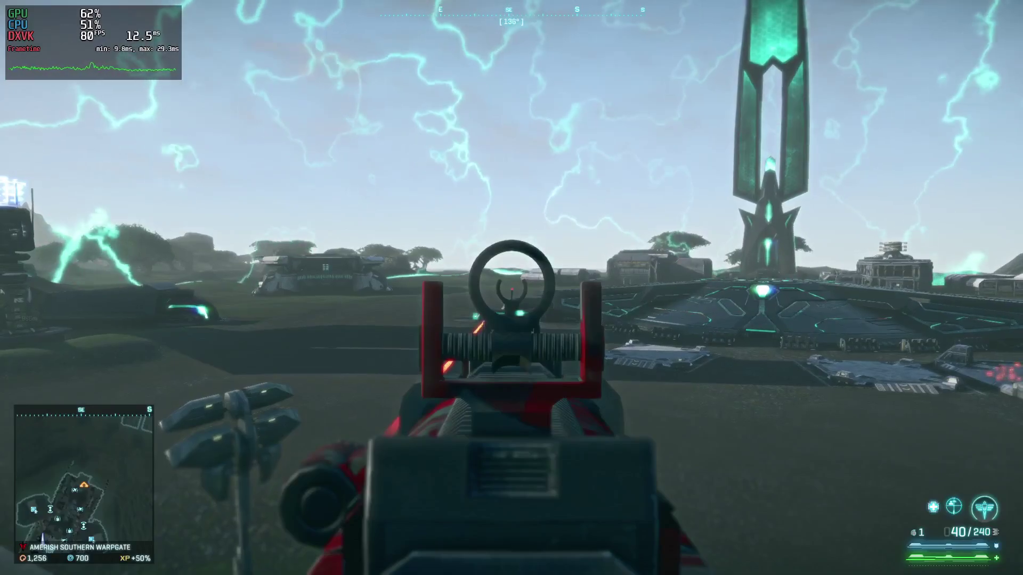
Toggle aim down sights while scanning the grassland, then sprint toward the hilltop capture point
right_click(511, 288)
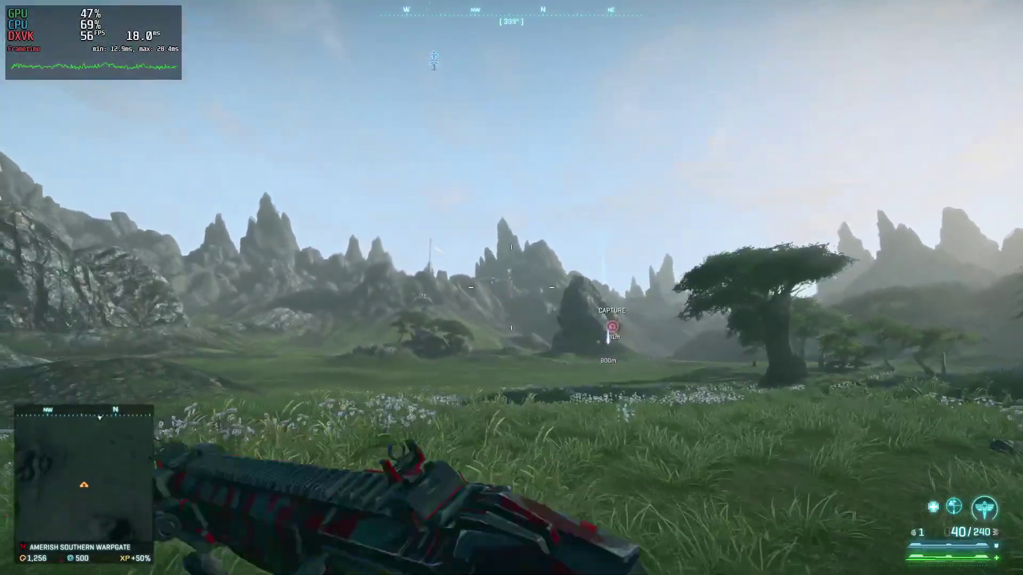
right_click(511, 288)
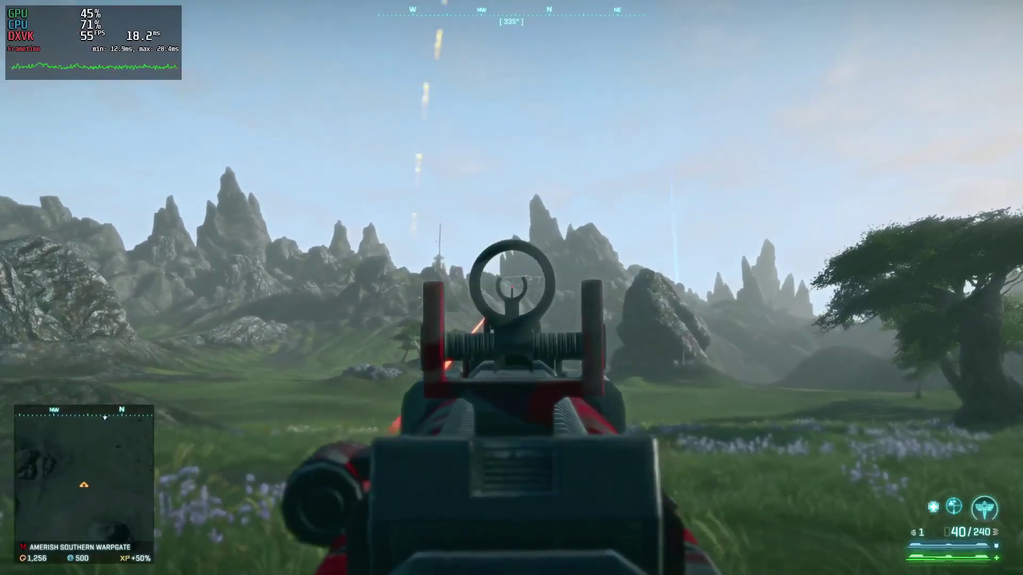
right_click(512, 287)
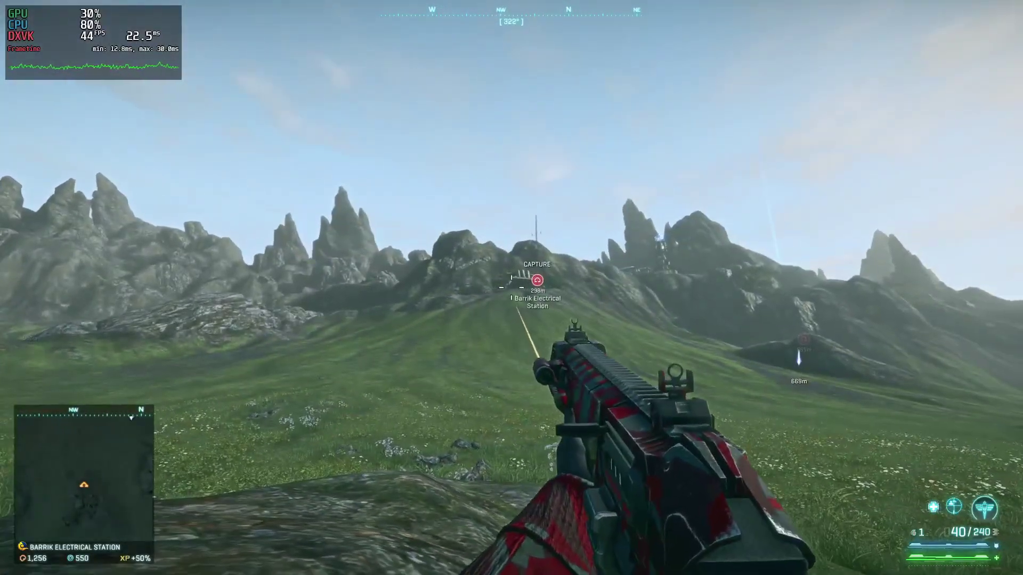
right_click(512, 288)
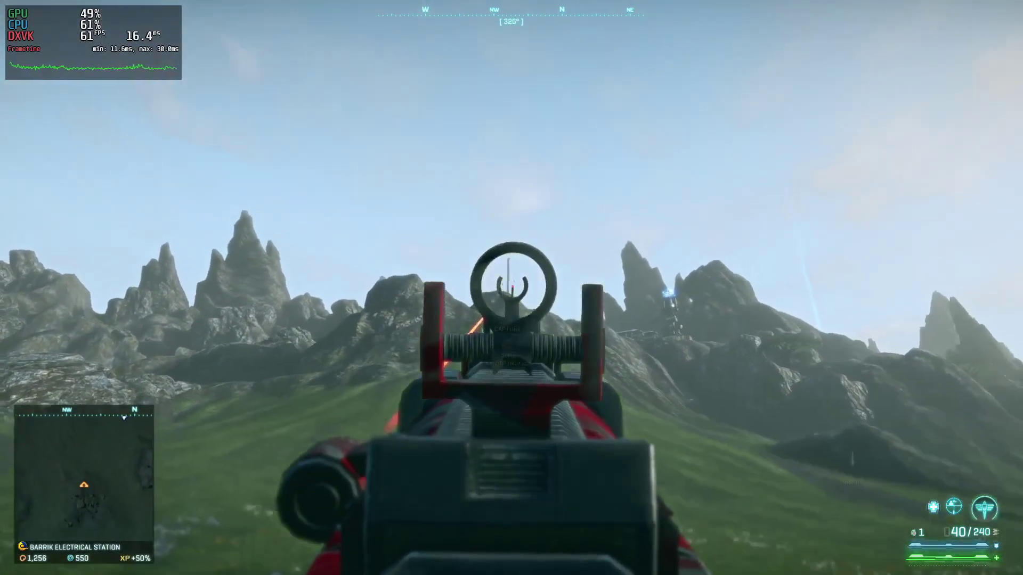
key(shift)
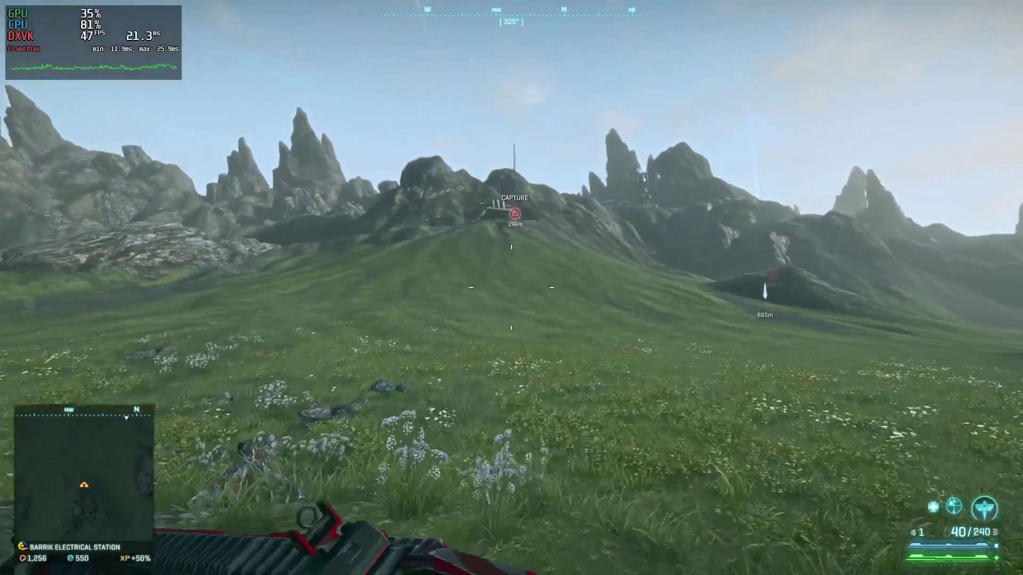